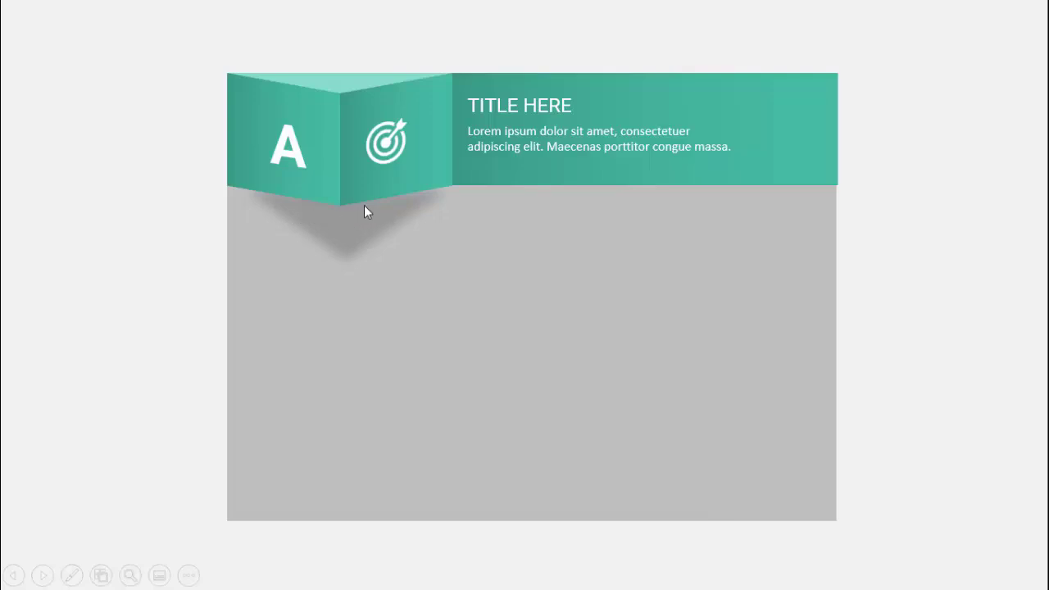
Play the slideshow through the A–D infographic animations and return to blank slide 3.
click(909, 216)
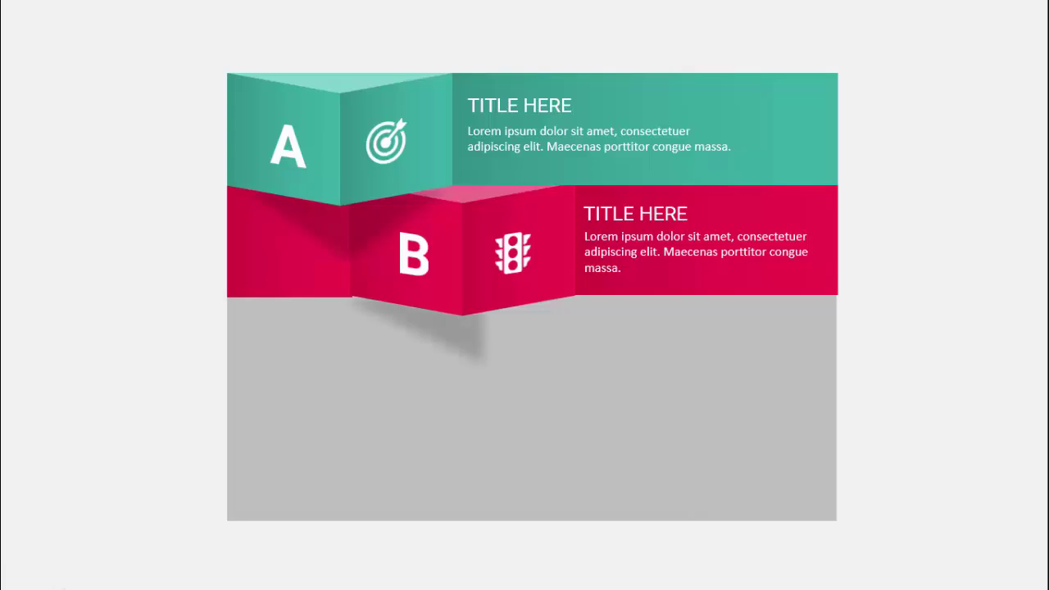
key(space)
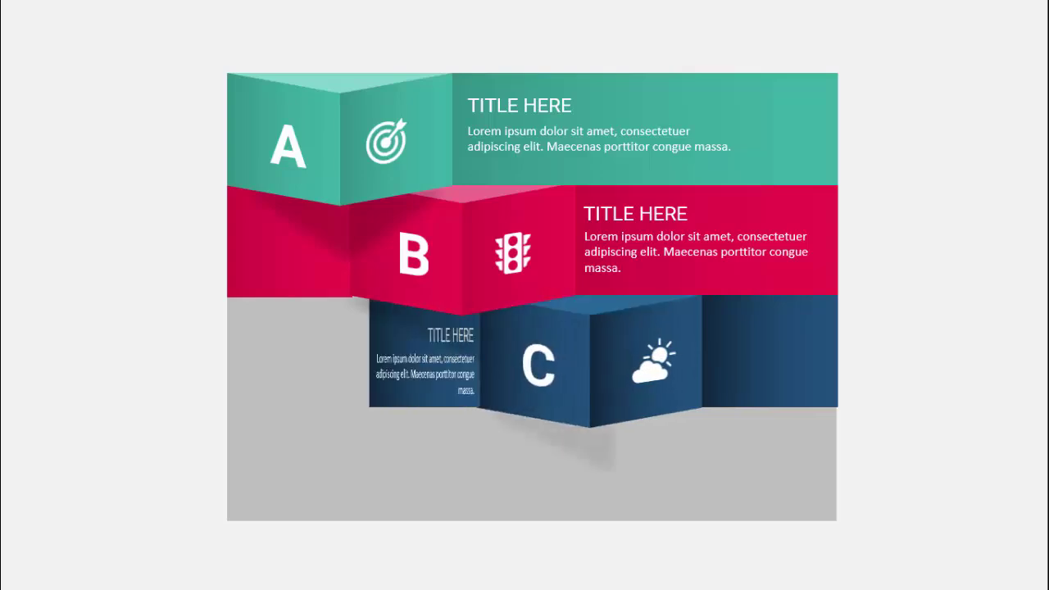
key(space)
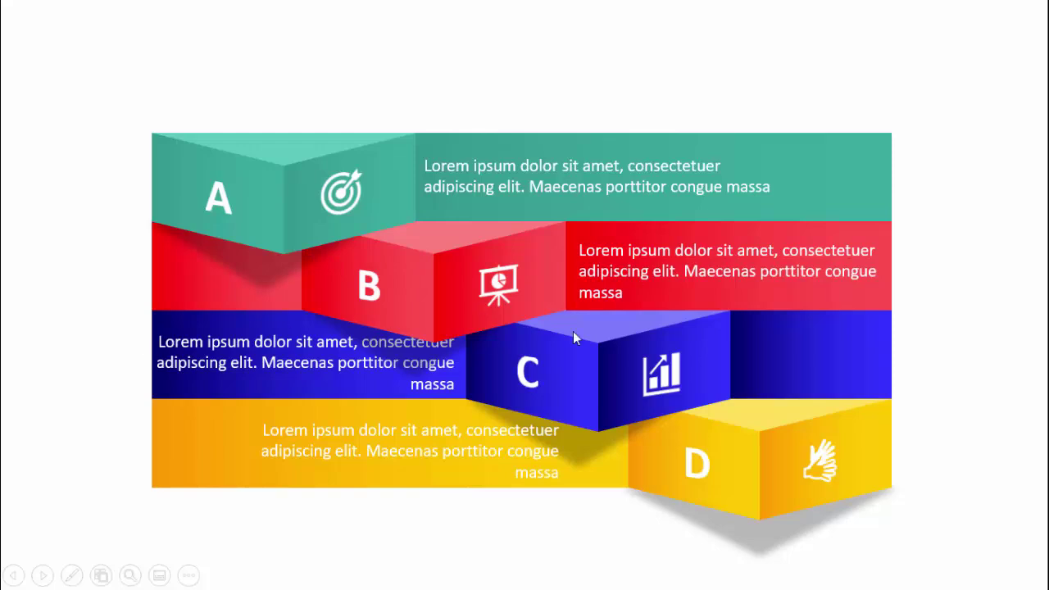
click(917, 300)
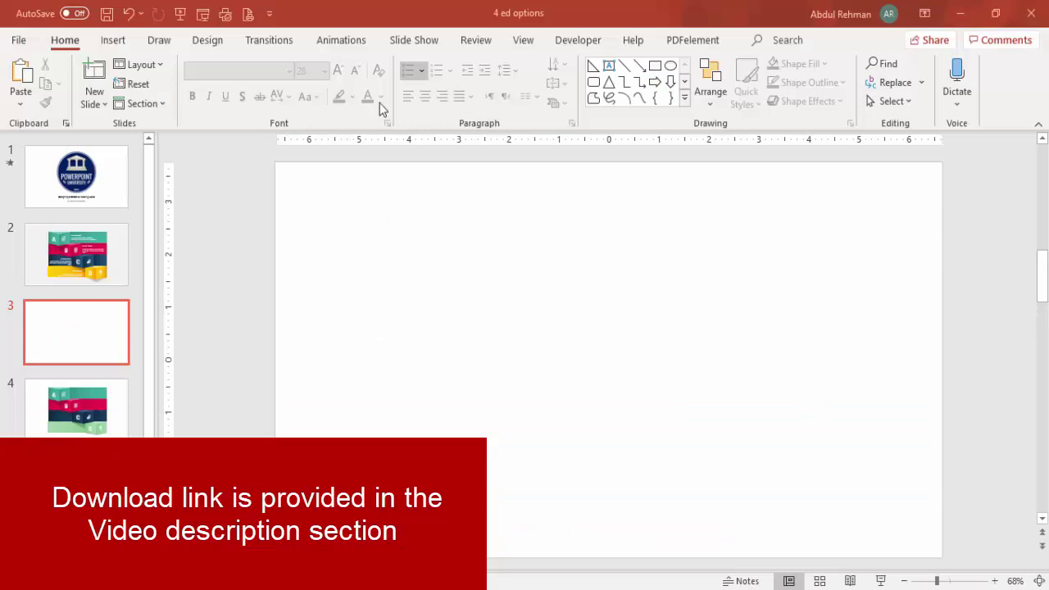
Draw a large rectangle centred on slide 3.
click(112, 40)
click(246, 88)
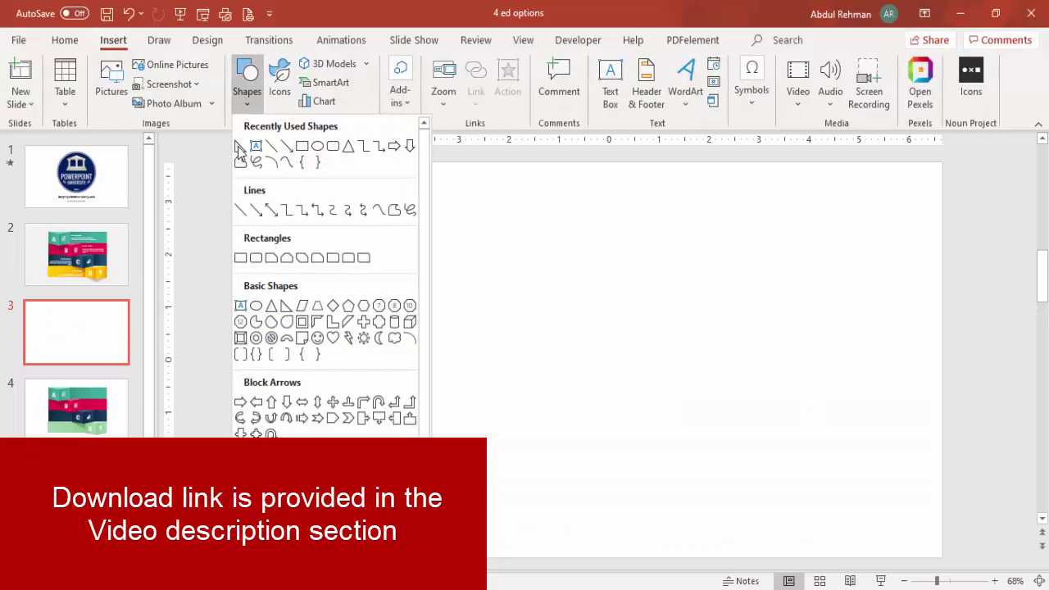
click(240, 258)
drag(442, 249, 852, 522)
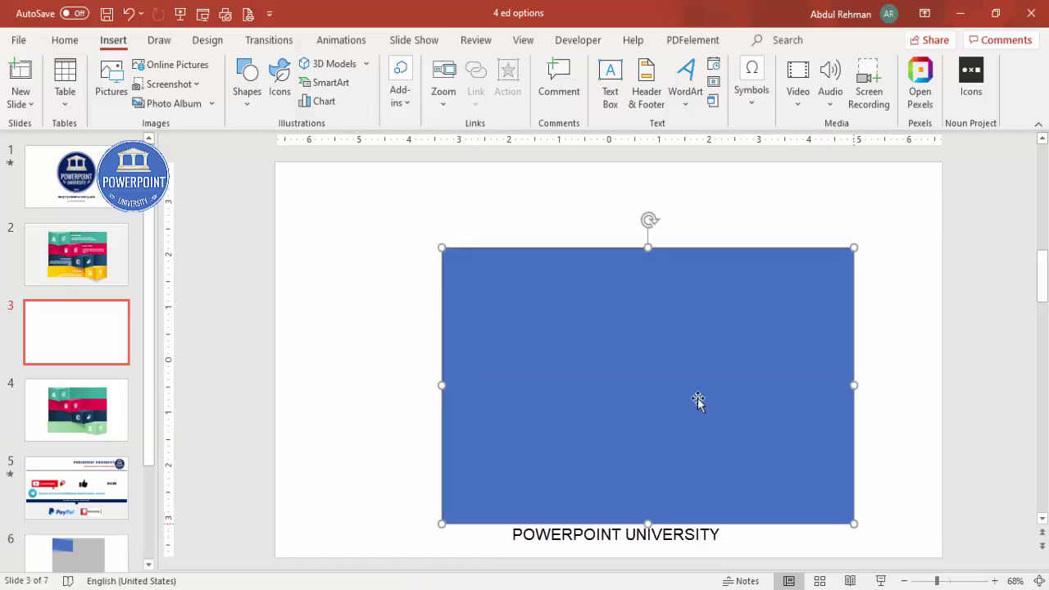
drag(646, 346, 631, 341)
Give the rectangle no outline and a White, Background 1, Darker 15% fill.
click(388, 86)
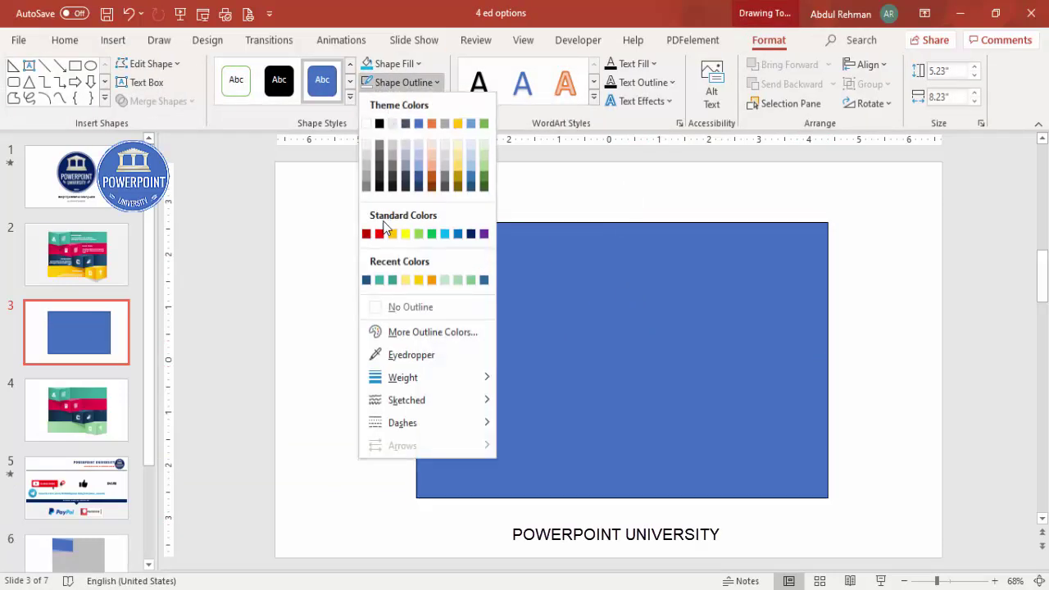
click(421, 308)
click(401, 63)
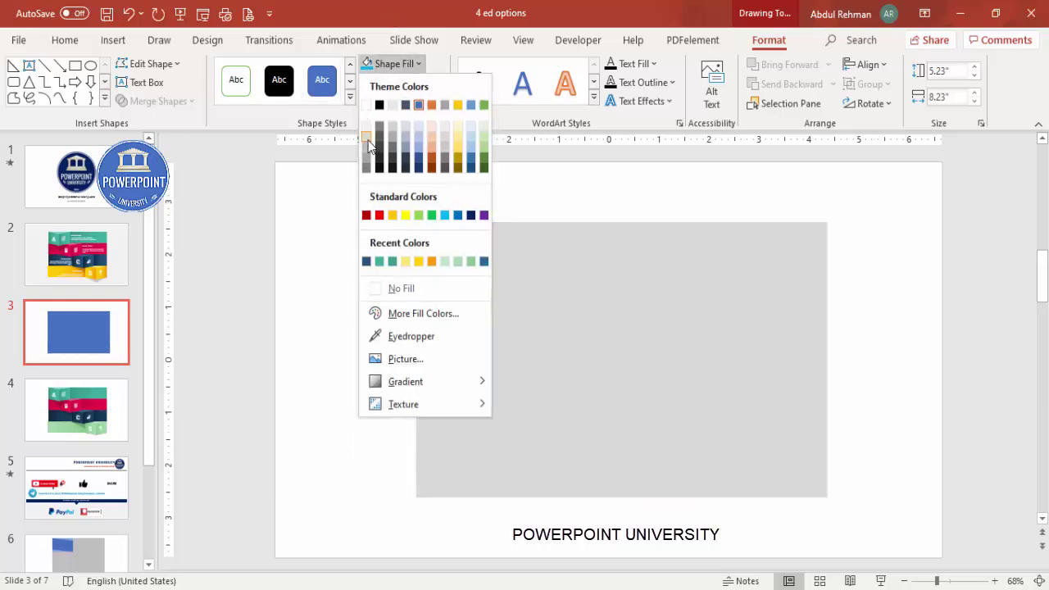
click(368, 140)
click(327, 209)
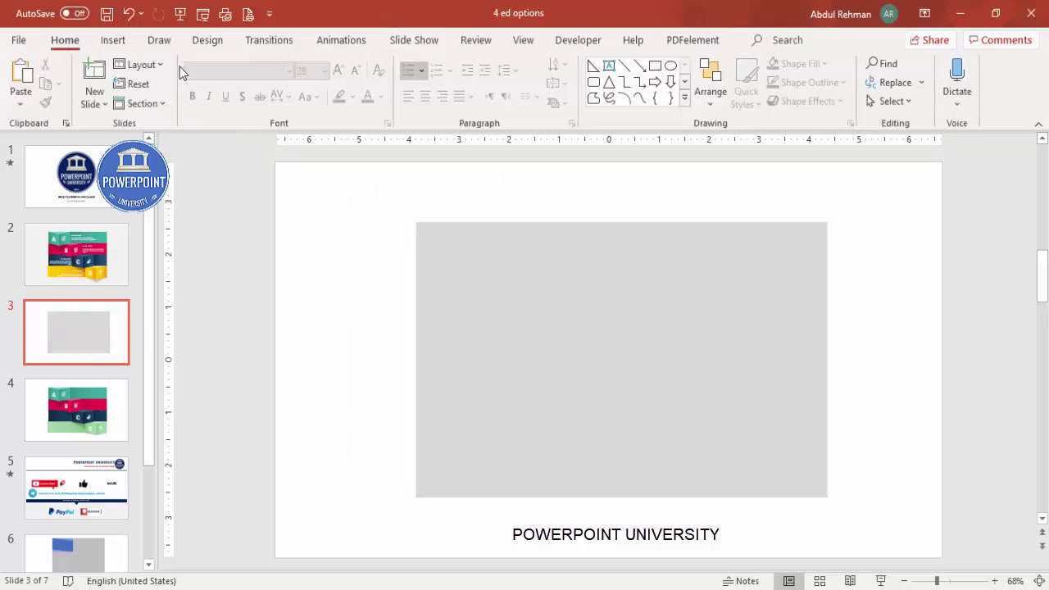
click(113, 39)
click(246, 107)
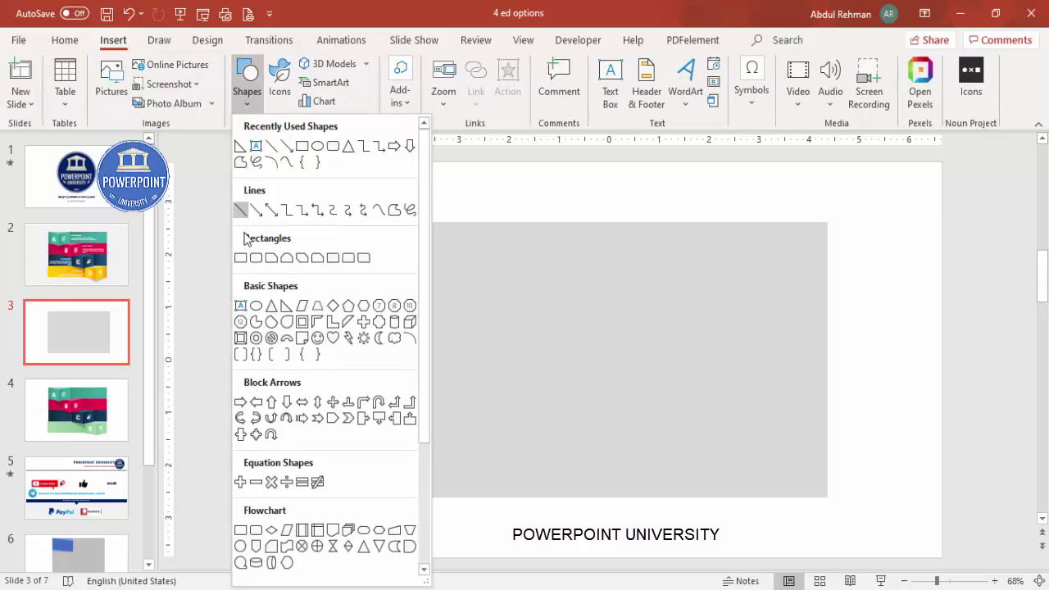
Draw a small borderless light-blue rectangle at the gray background's top-left corner.
click(242, 258)
drag(419, 224, 544, 303)
click(436, 82)
click(412, 308)
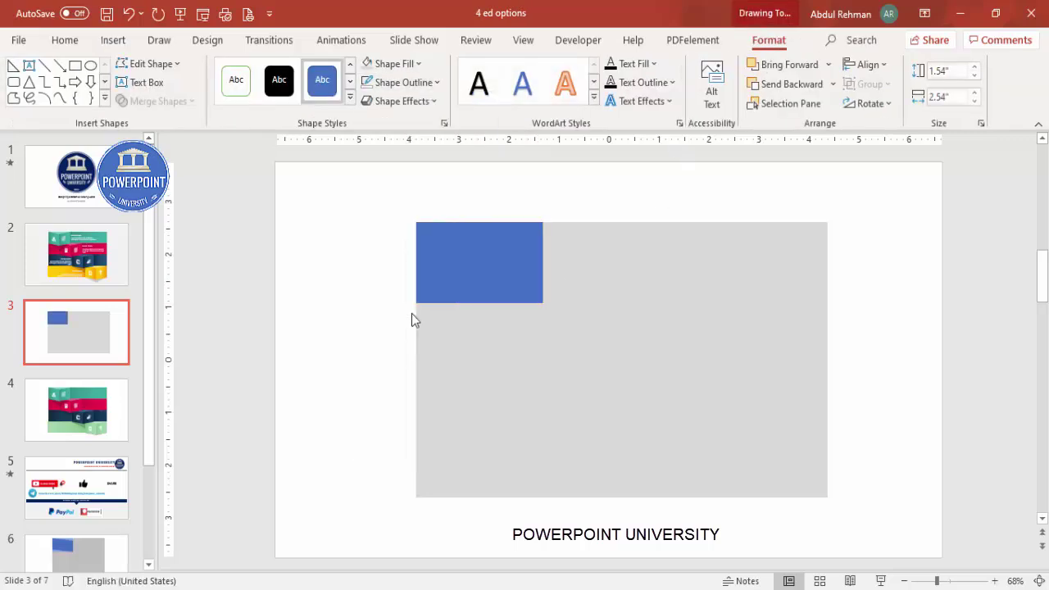
click(408, 66)
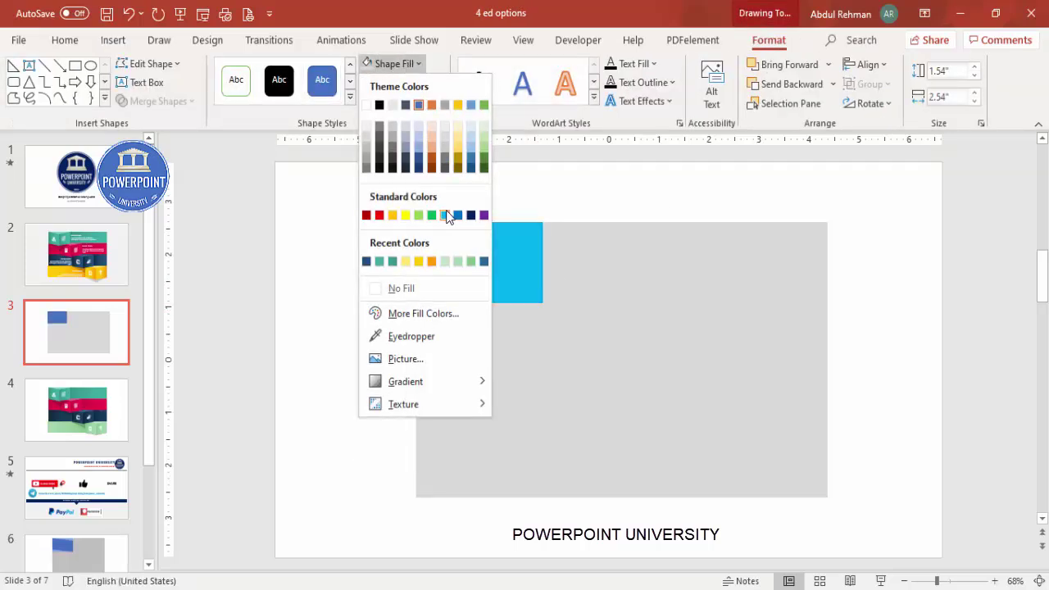
click(445, 215)
click(336, 259)
click(114, 39)
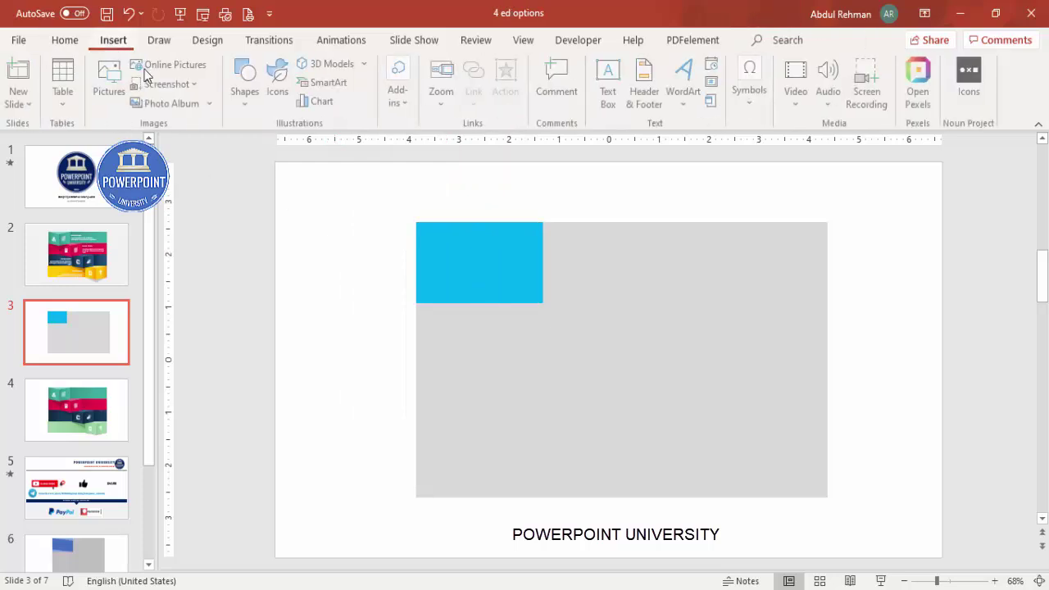
click(247, 82)
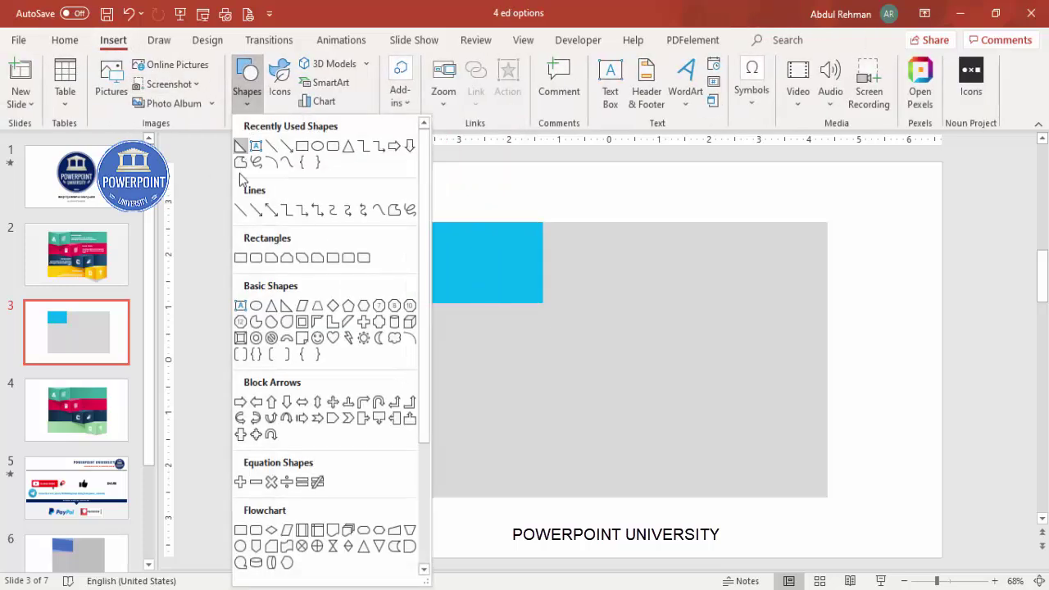
Draw a thin borderless right triangle along the blue rectangle's bottom edge.
click(286, 309)
drag(547, 303, 416, 281)
click(409, 83)
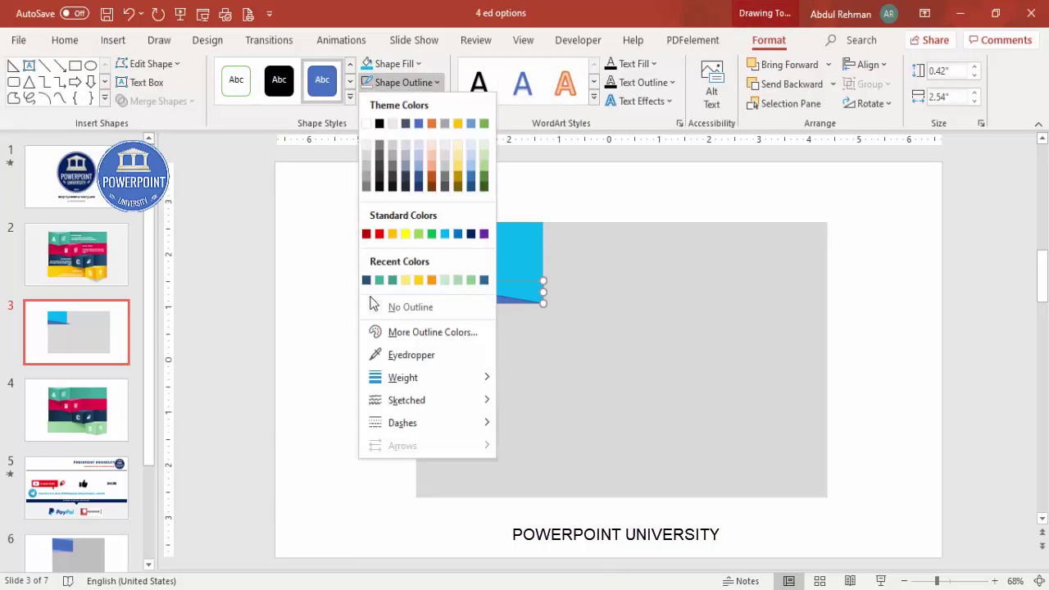
click(391, 314)
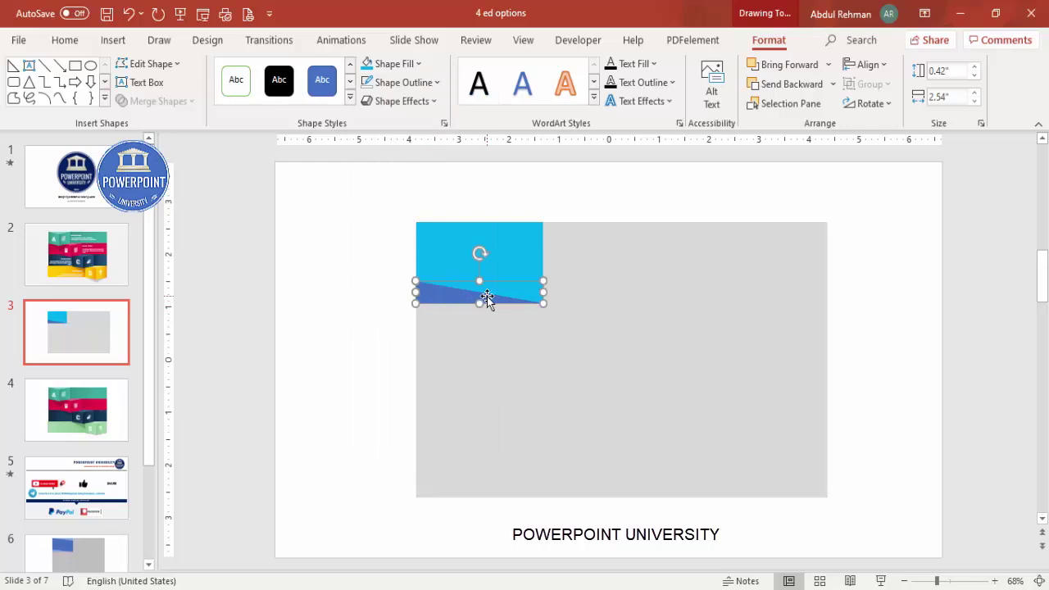
Copy the triangle to the top edge, flip it horizontally and vertically, and fit it.
drag(451, 292, 440, 227)
click(869, 103)
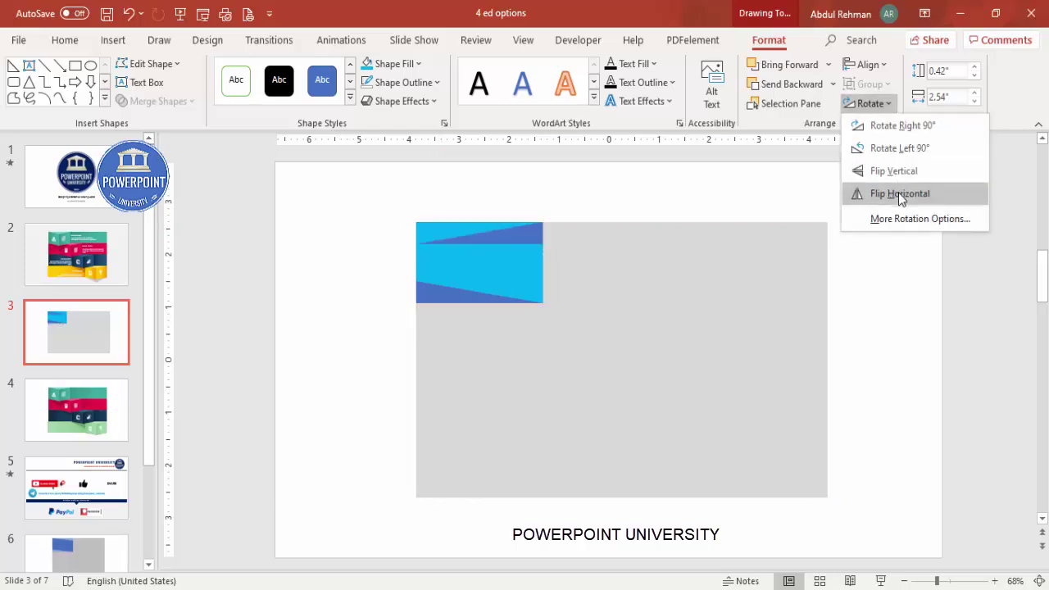
click(902, 194)
click(892, 107)
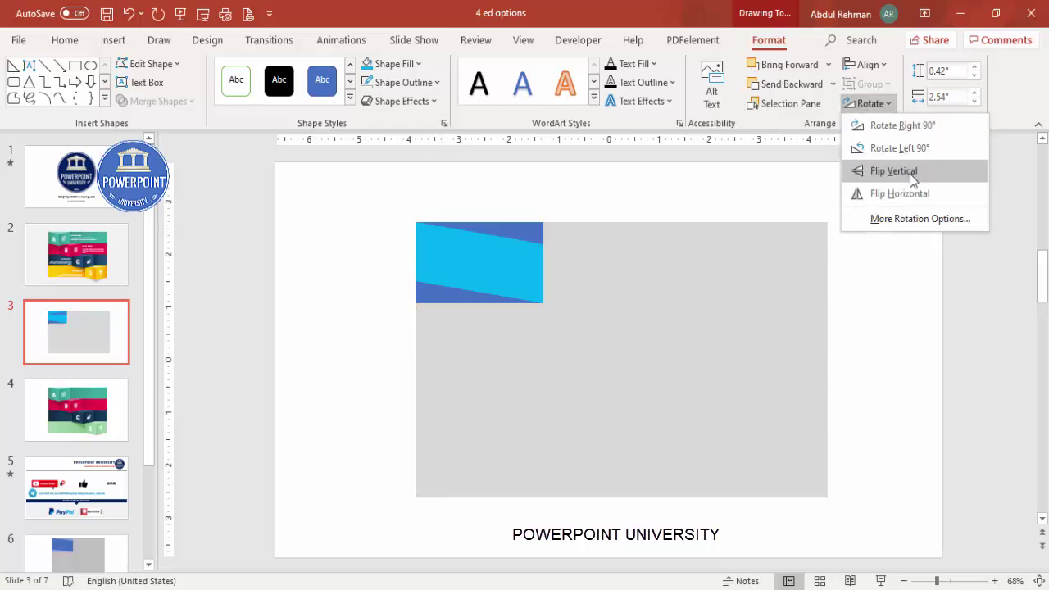
click(910, 171)
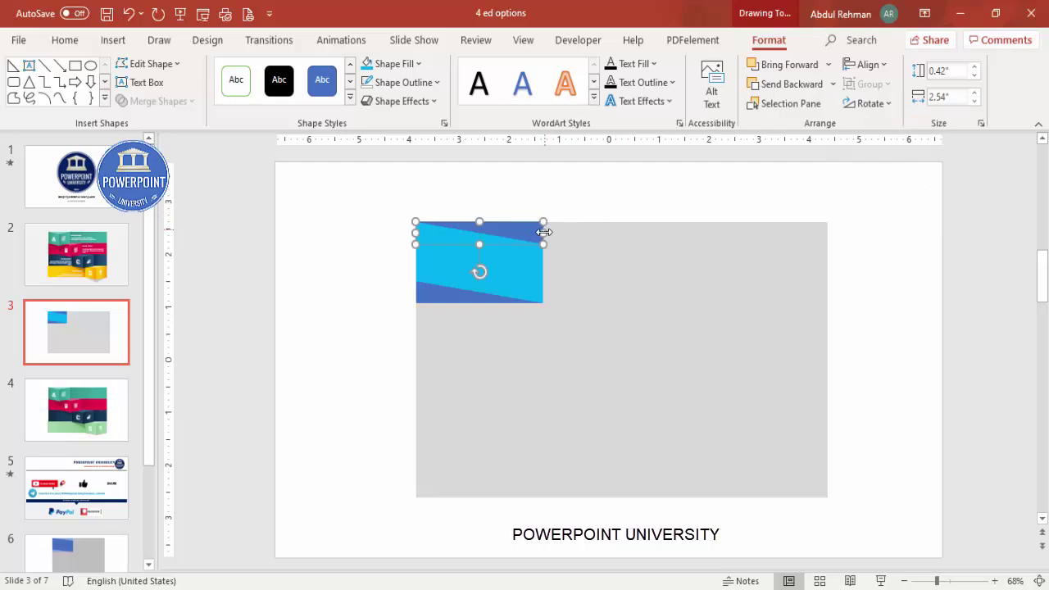
mouse_move(539, 232)
mouse_down()
mouse_move(416, 244)
mouse_move(414, 231)
mouse_up()
click(385, 241)
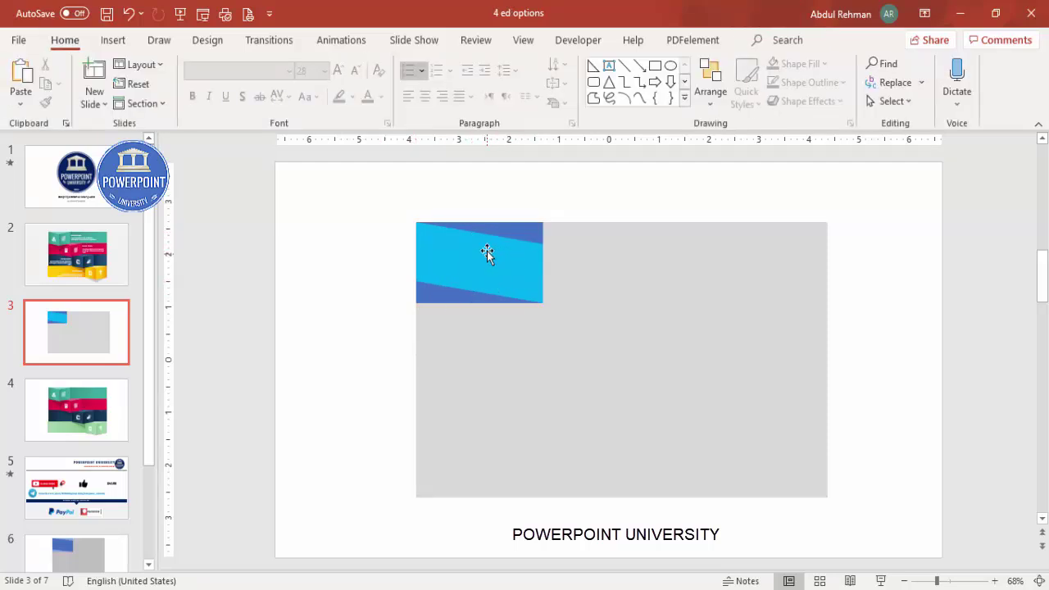
Subtract the bottom triangle and top sliver from the rectangle, then narrow the slanted panel.
click(486, 252)
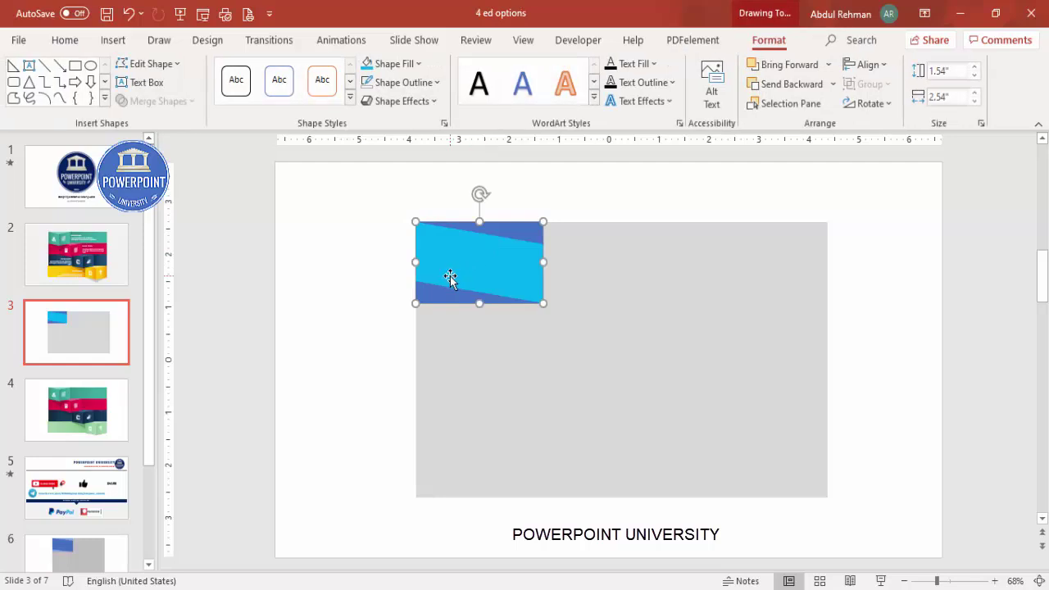
shift+click(433, 294)
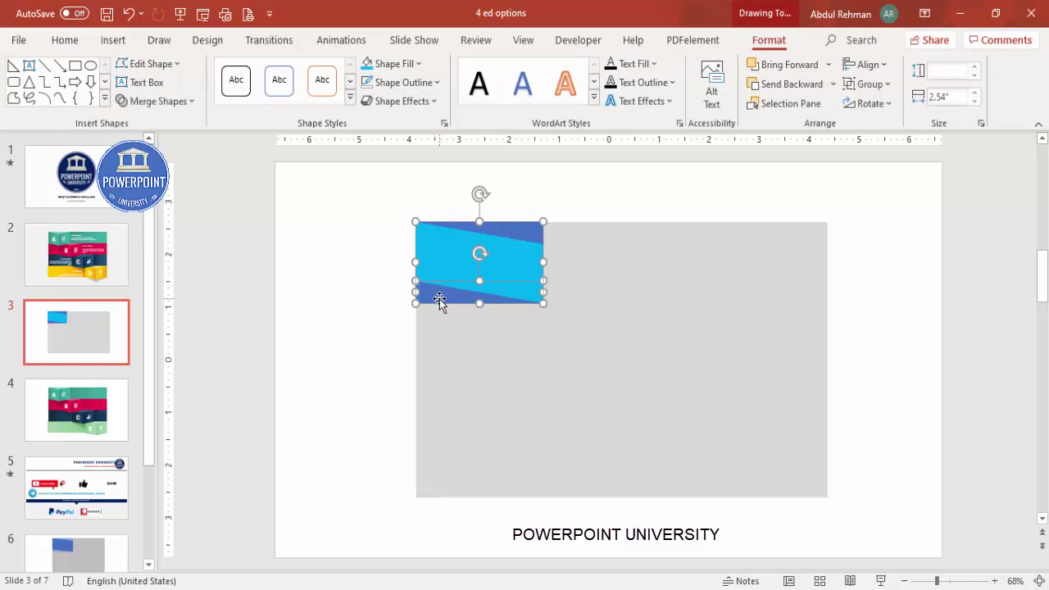
click(161, 100)
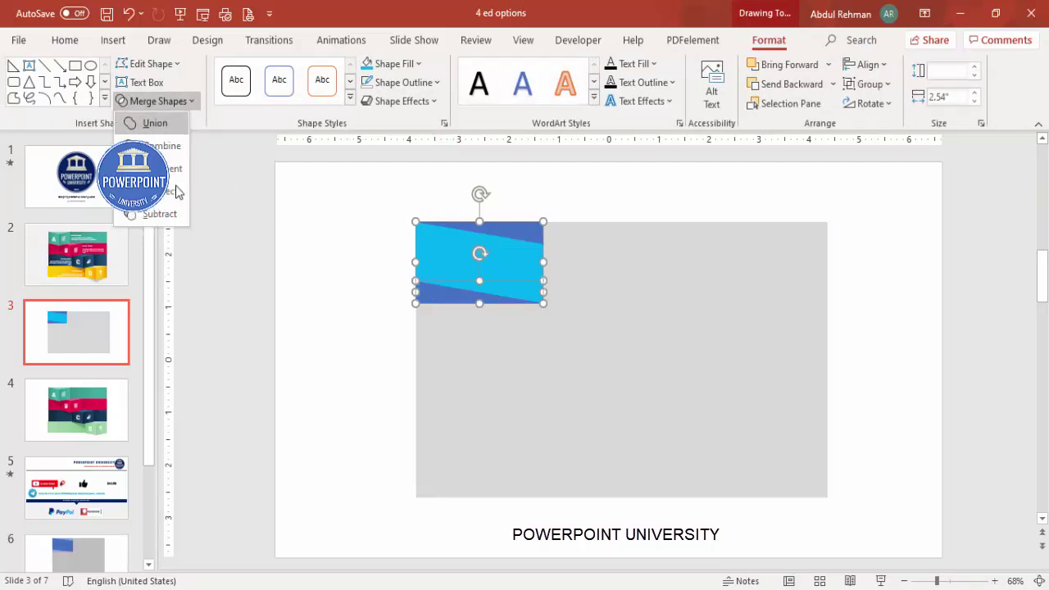
click(161, 214)
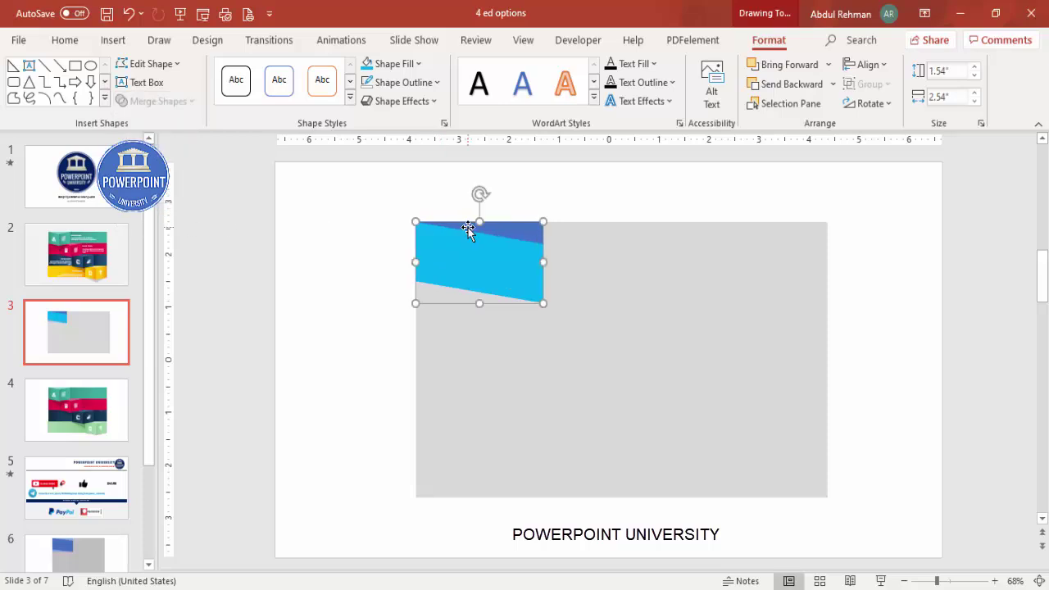
shift+click(520, 233)
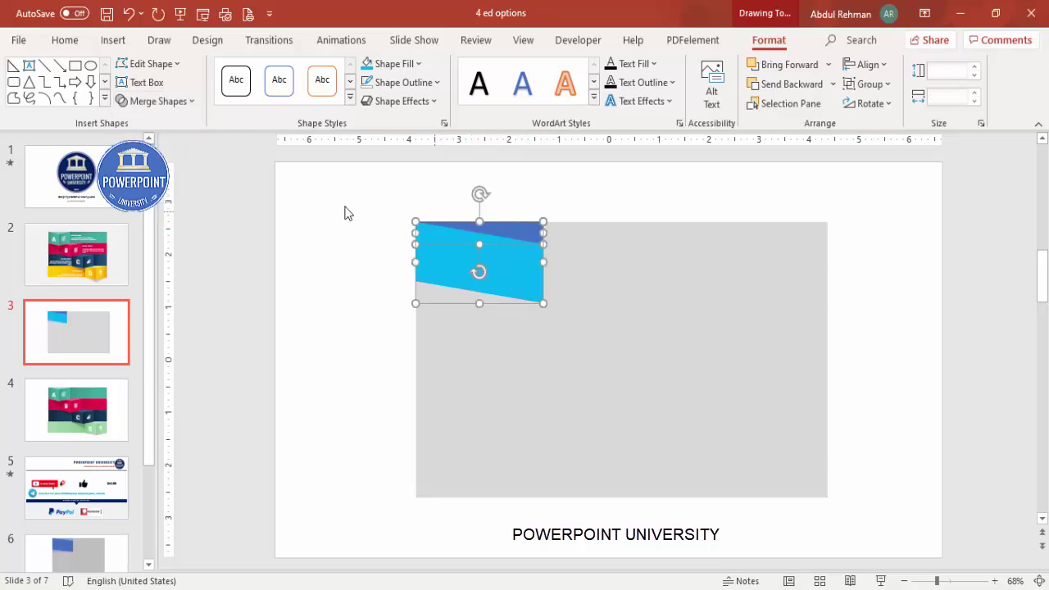
click(154, 104)
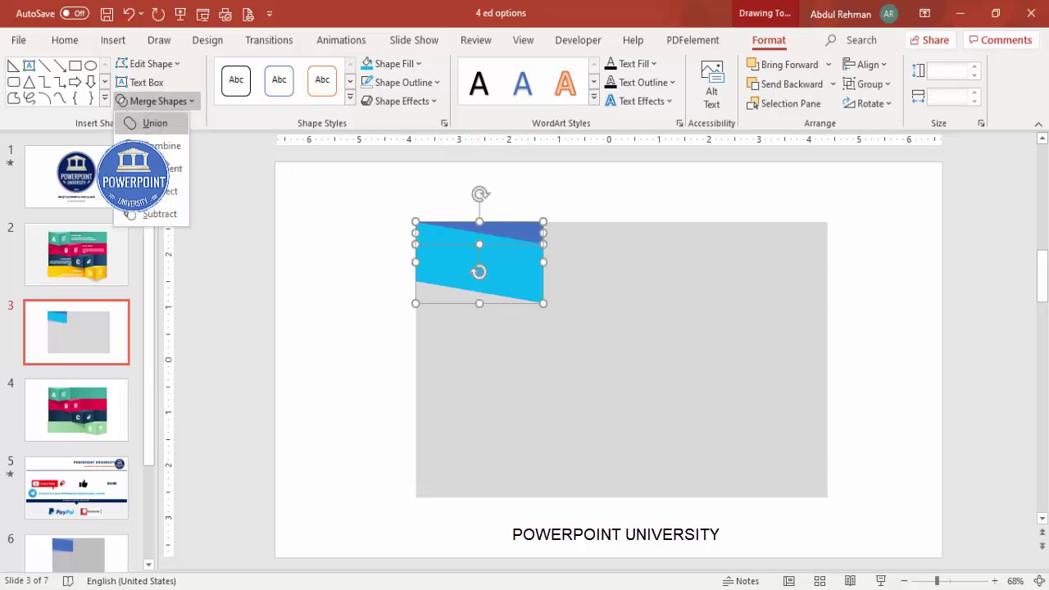
click(160, 216)
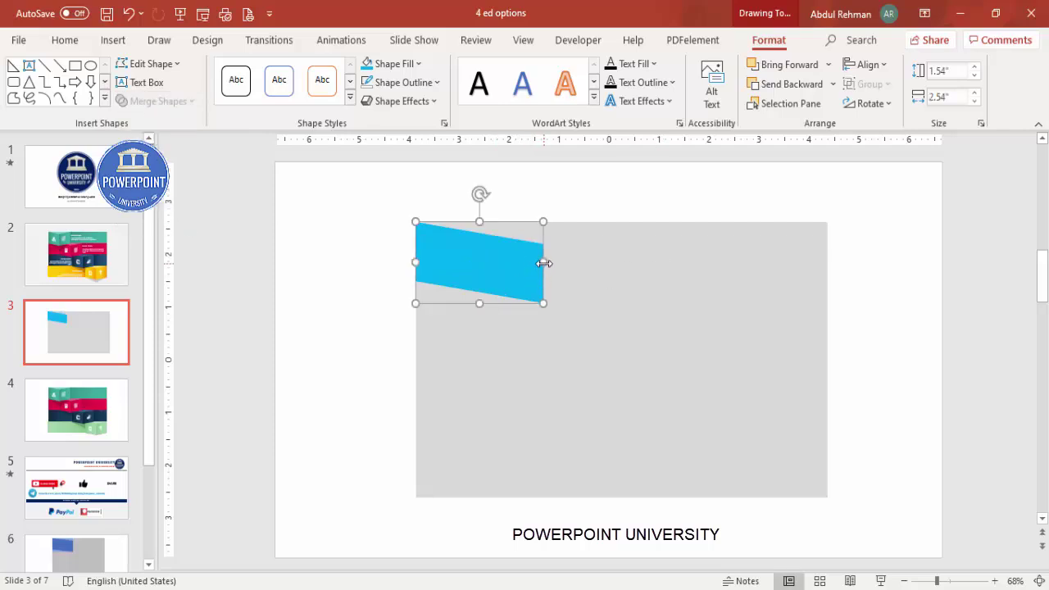
mouse_move(540, 263)
mouse_down()
mouse_move(500, 257)
mouse_move(522, 266)
mouse_up()
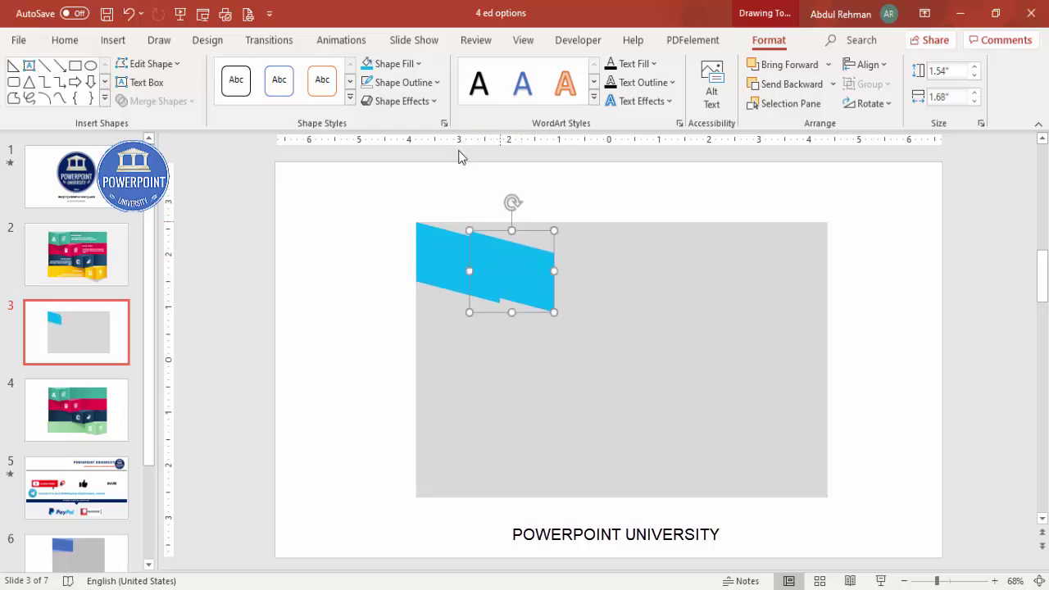
Fill the copy Dark Blue, flip it horizontally, and join it to the cyan panel's right edge.
click(417, 64)
click(472, 214)
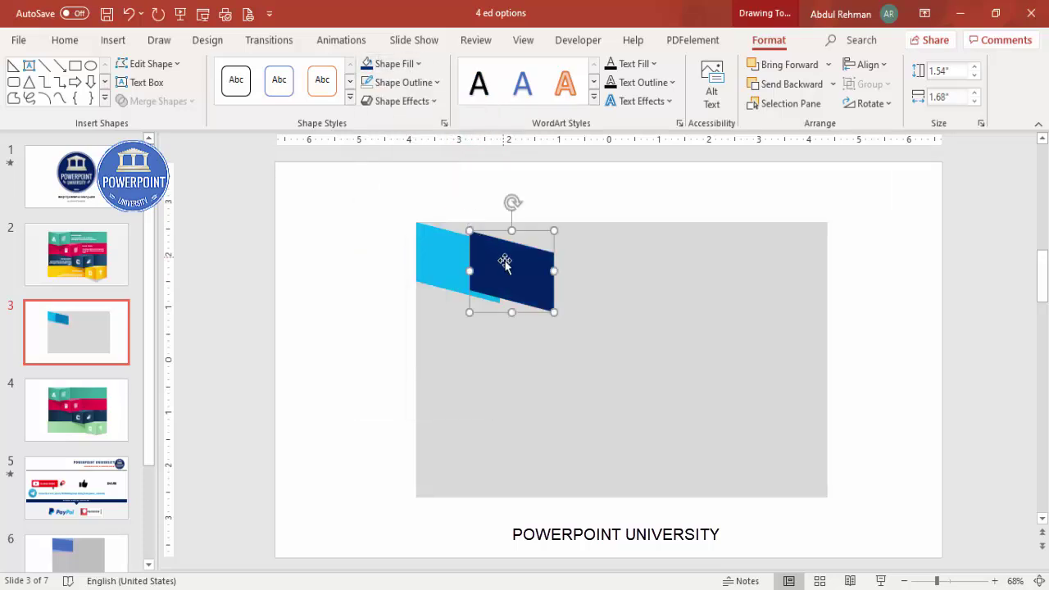
click(869, 103)
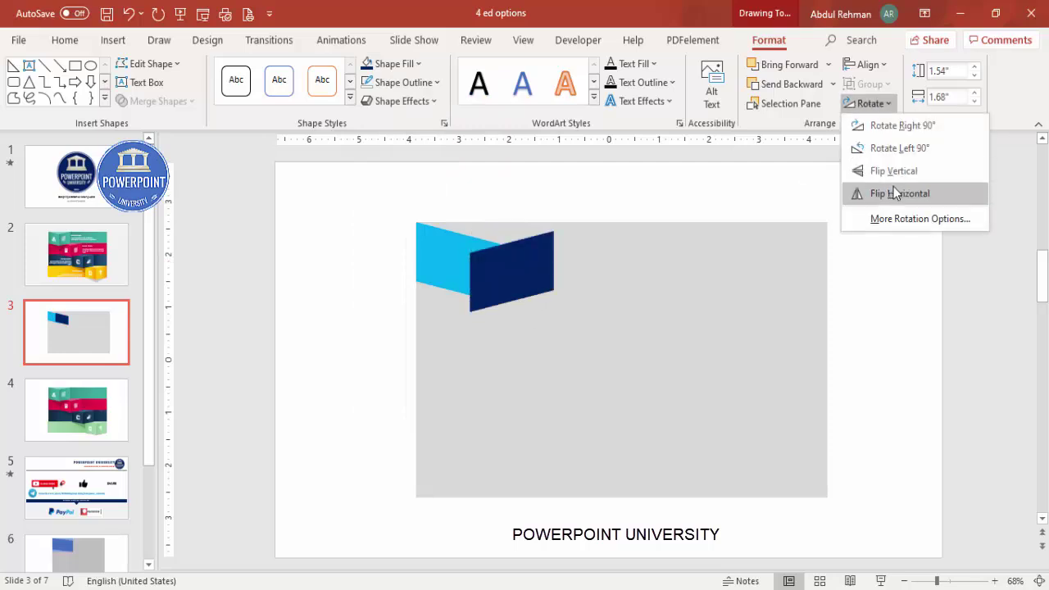
click(911, 202)
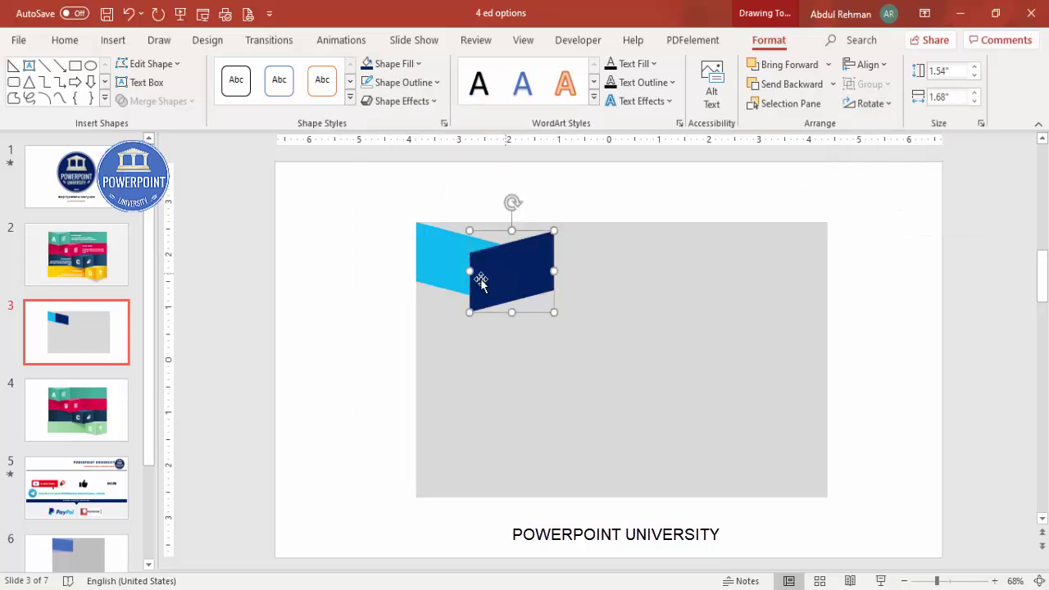
drag(494, 278, 521, 269)
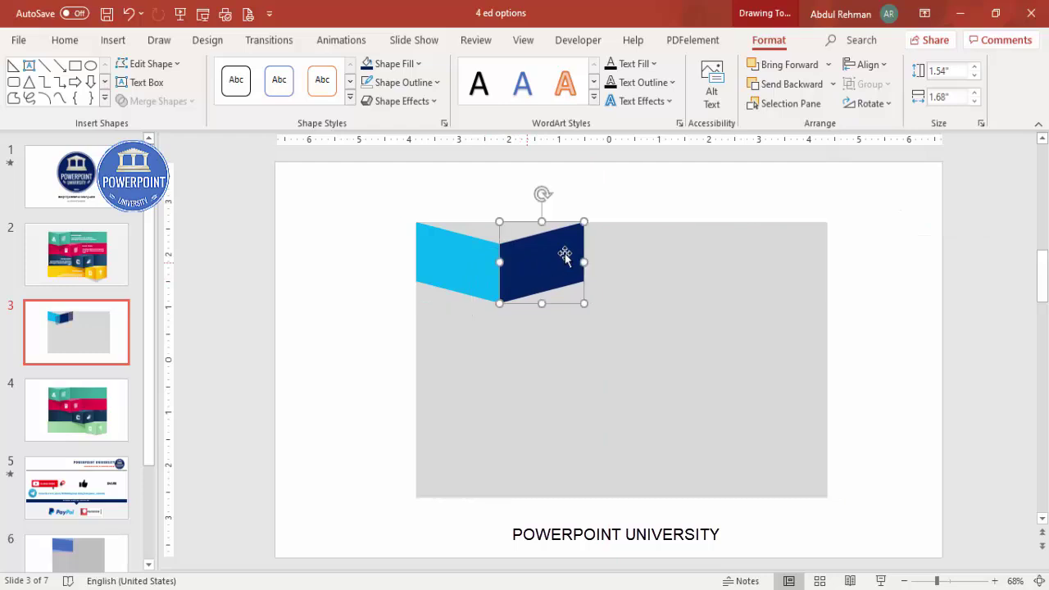
click(620, 197)
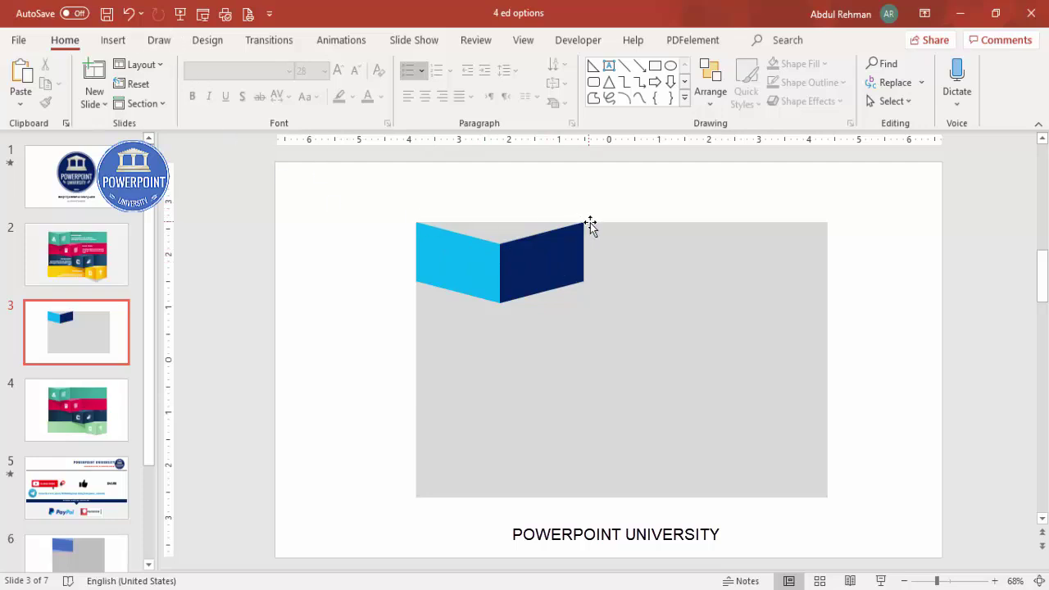
click(114, 40)
click(243, 105)
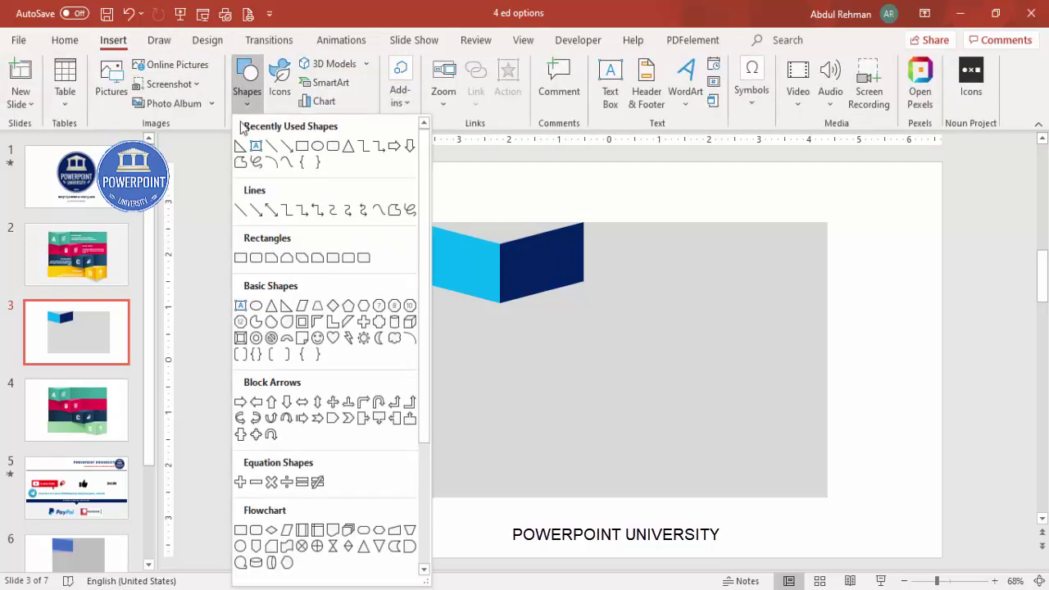
Draw a borderless light-blue rectangle across the top and send it backward twice behind the panels.
click(240, 258)
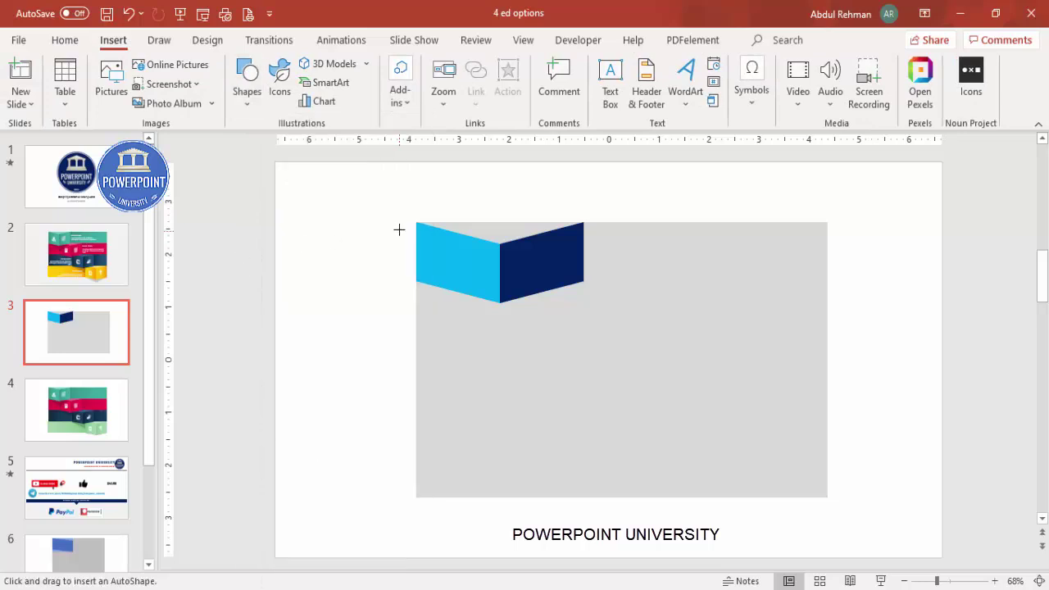
drag(419, 220, 584, 248)
click(404, 82)
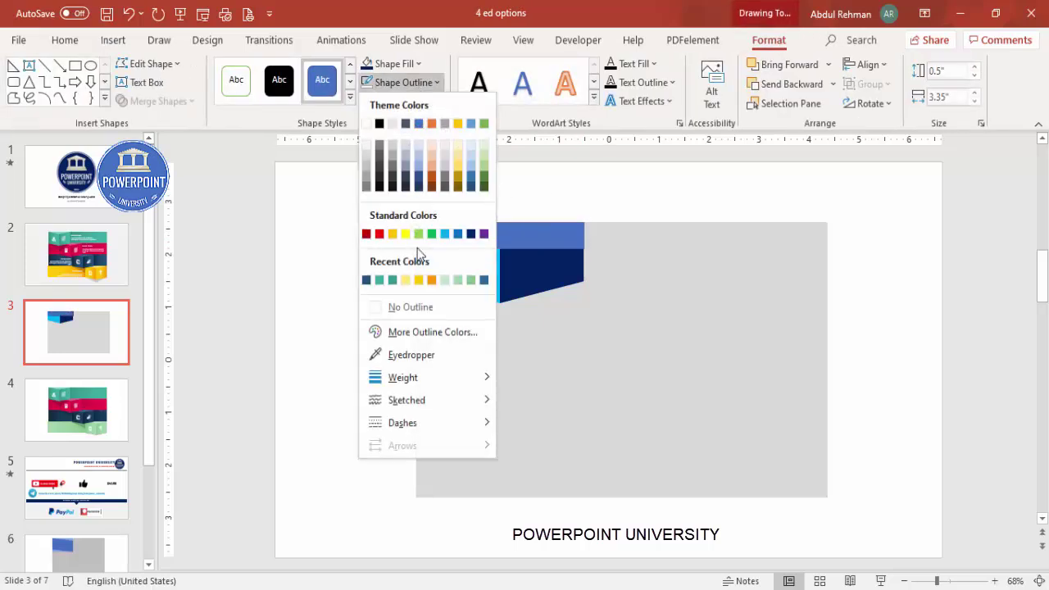
click(424, 307)
click(394, 63)
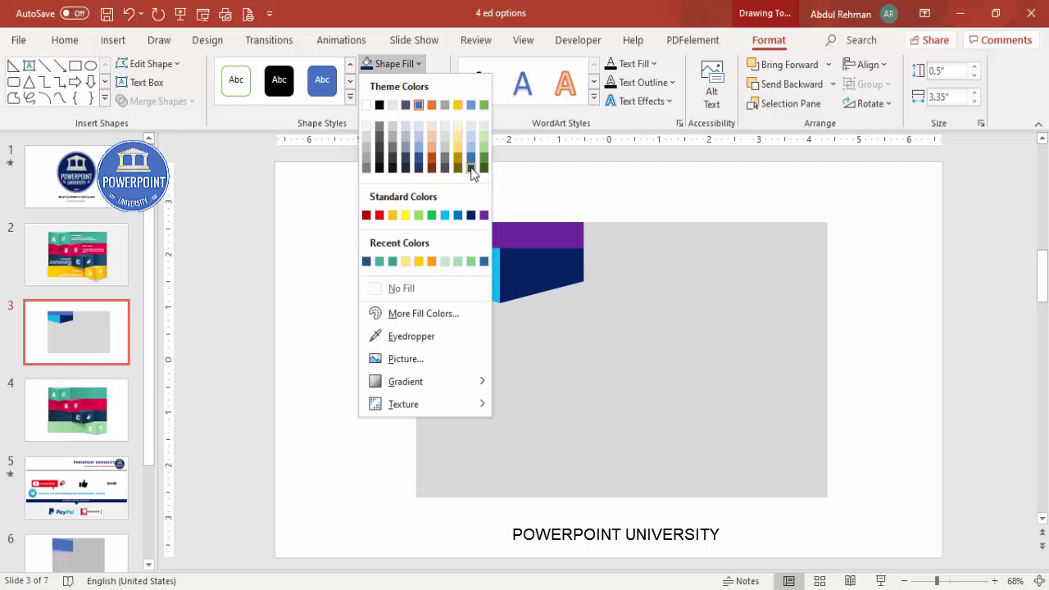
click(419, 151)
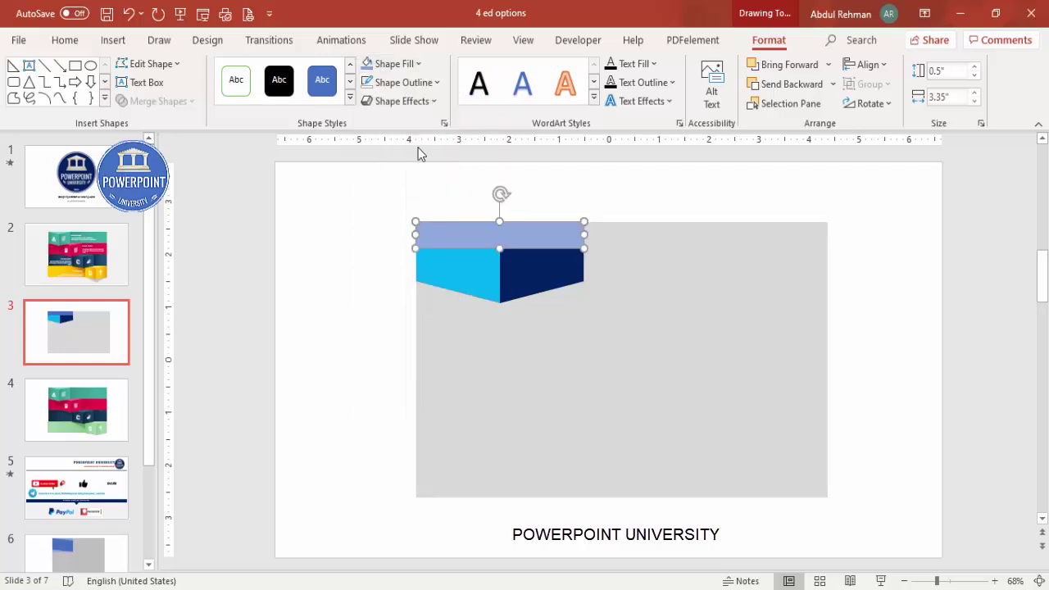
click(811, 84)
click(811, 84)
click(414, 207)
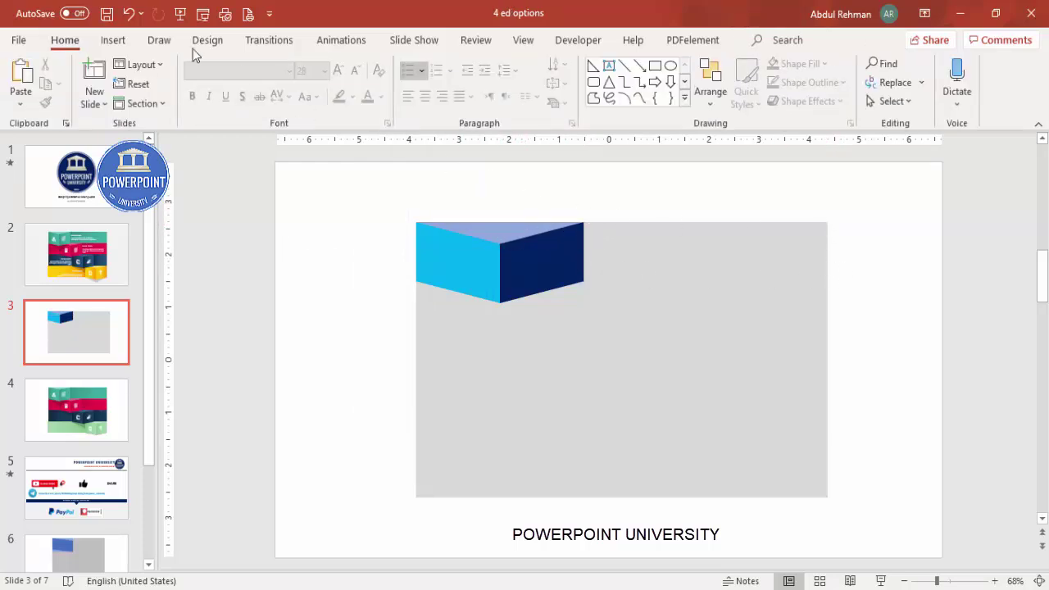
click(113, 40)
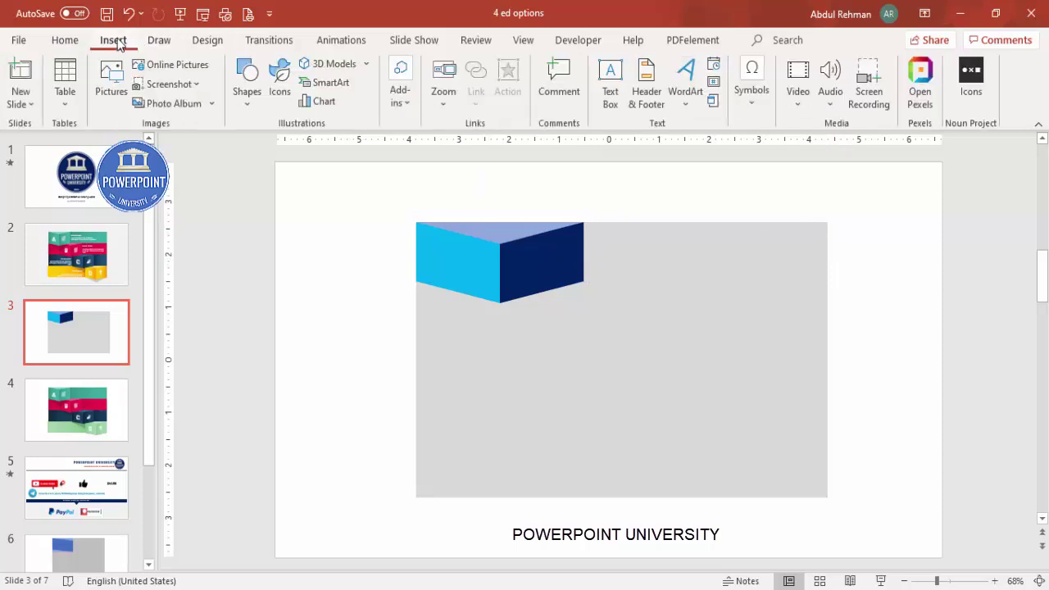
Draw a borderless Light Blue band from the navy panel to the gray background's right edge.
click(246, 110)
click(237, 261)
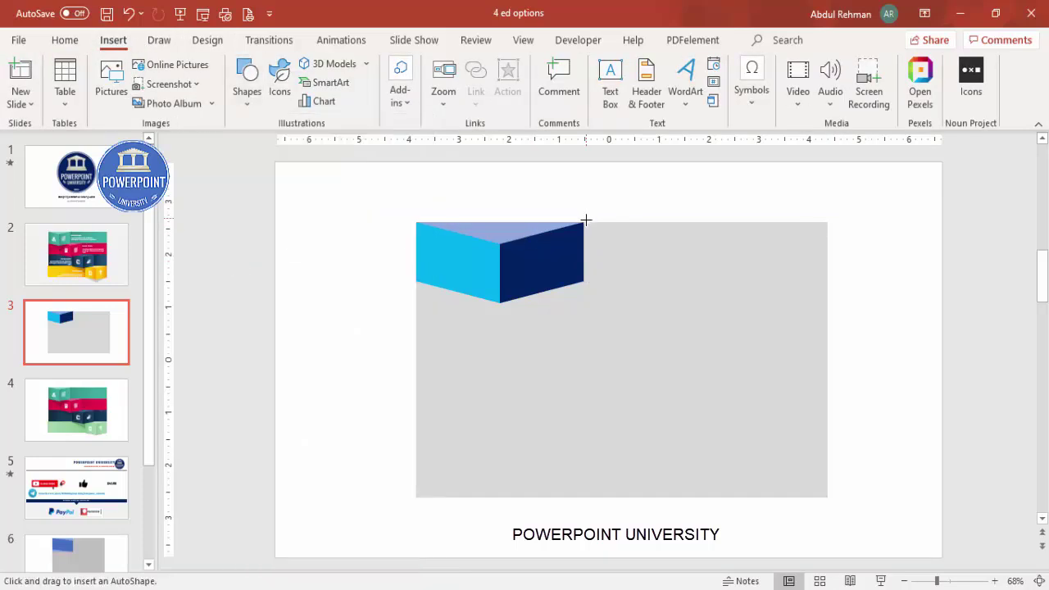
drag(582, 221, 826, 281)
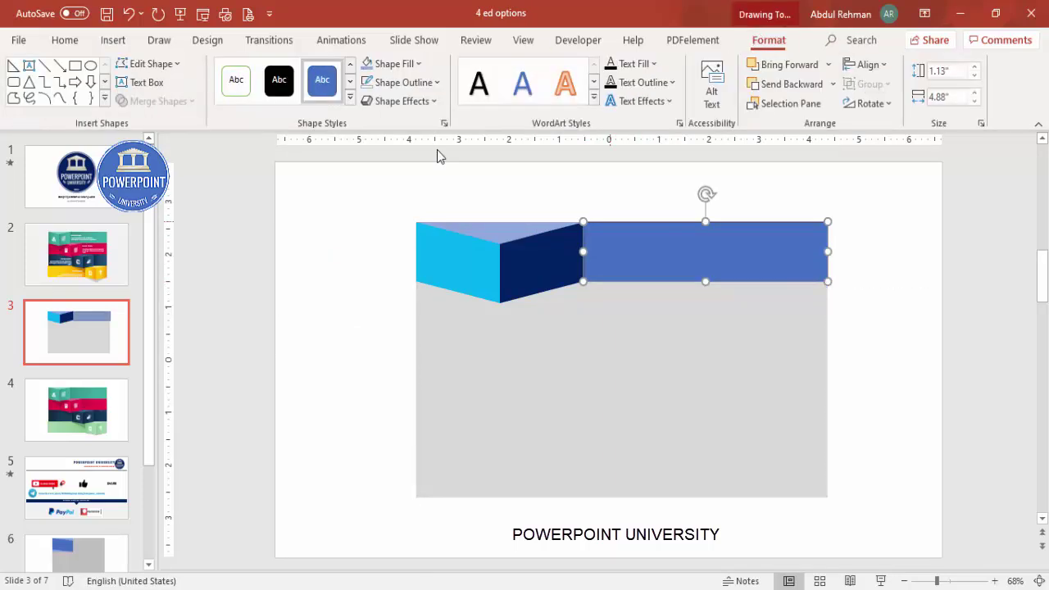
click(424, 83)
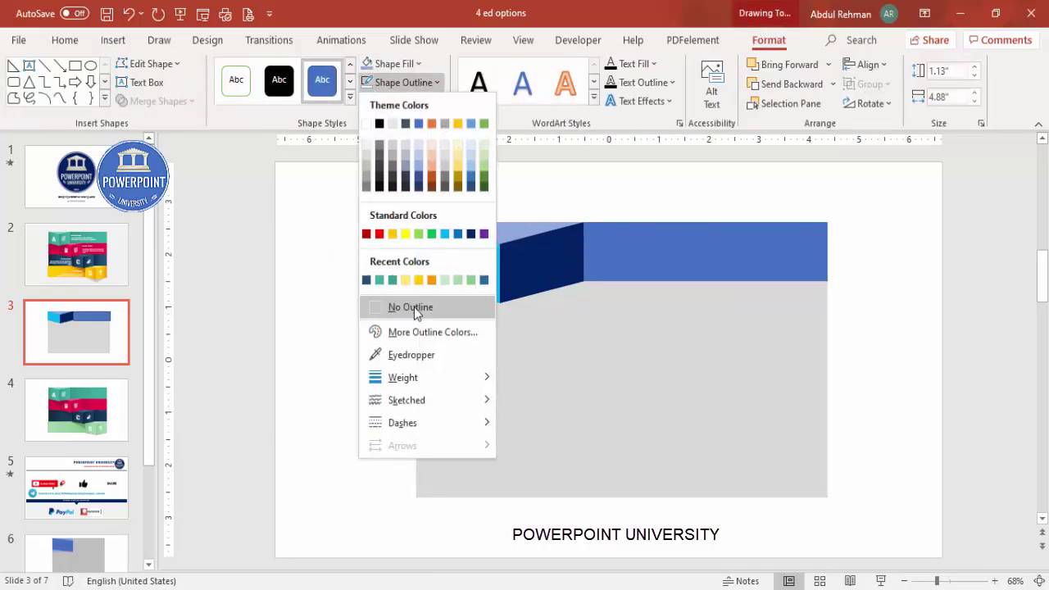
click(412, 307)
click(393, 64)
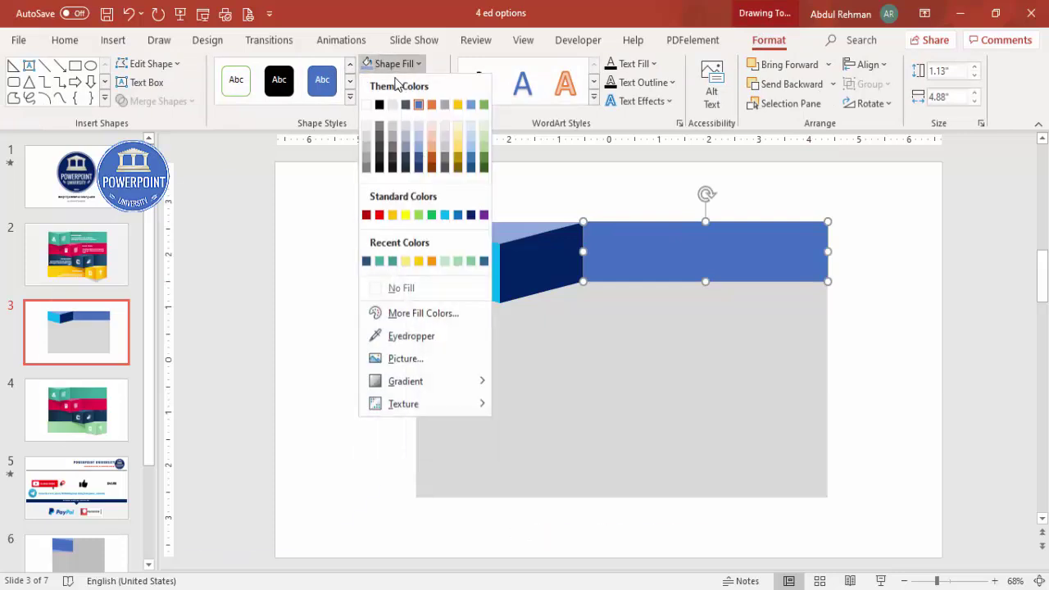
click(446, 216)
click(339, 252)
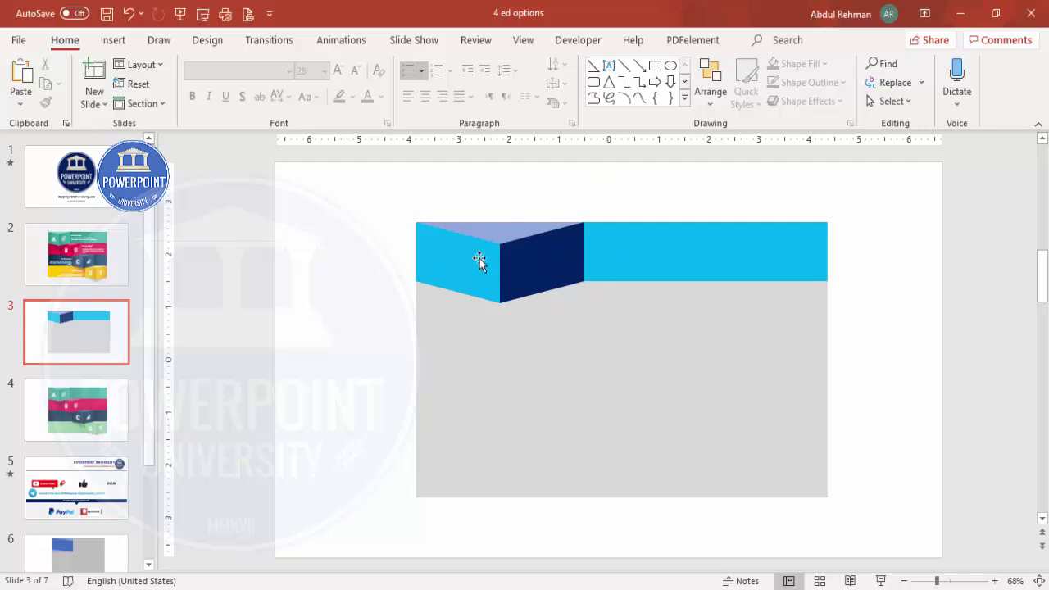
Give the left front face a two-stop teal gradient fill at a 0° angle.
click(447, 251)
right_click(448, 249)
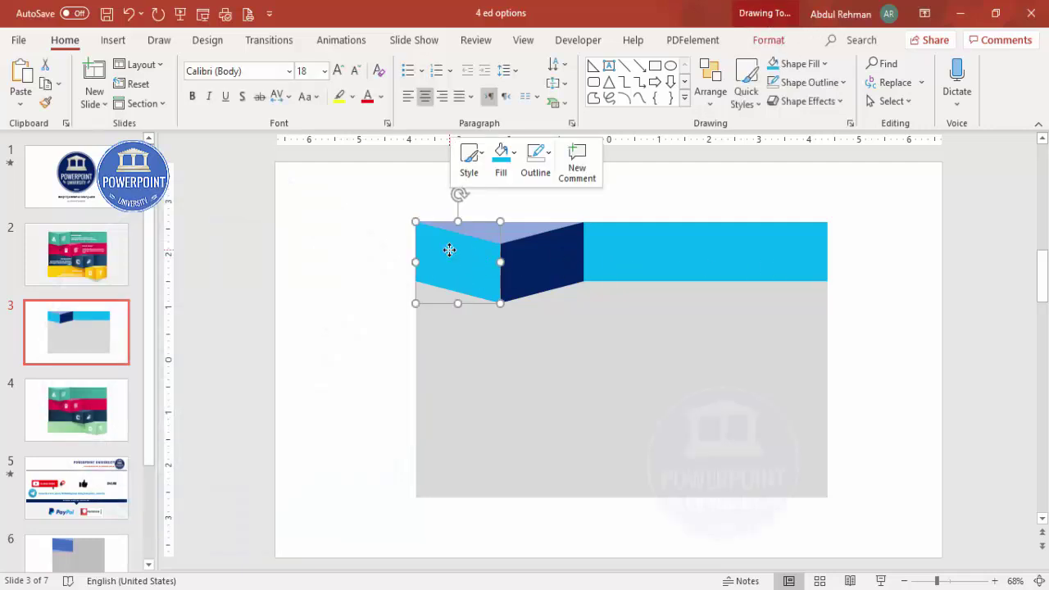
click(522, 548)
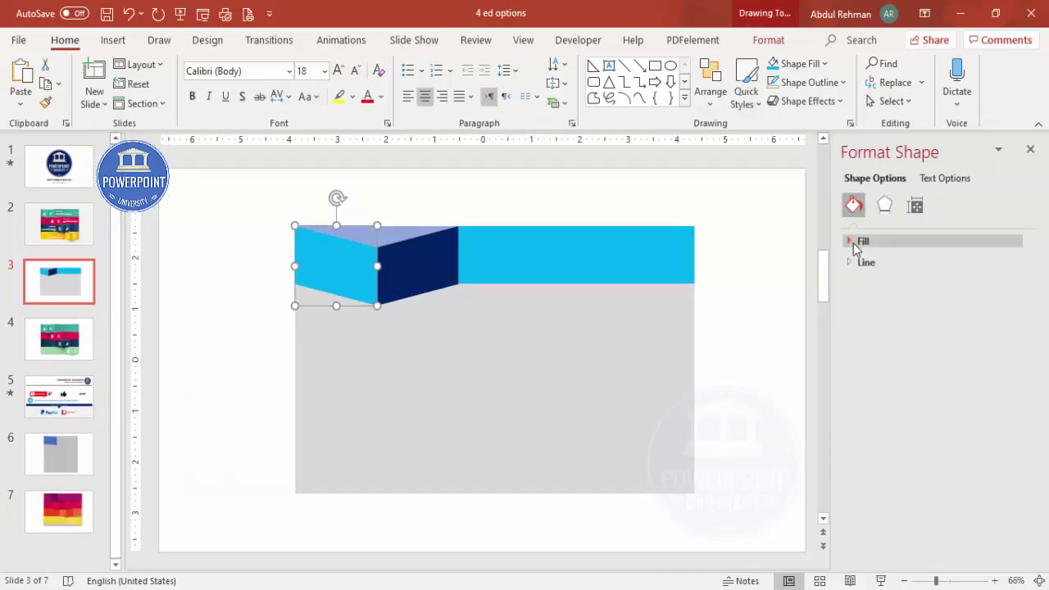
click(853, 241)
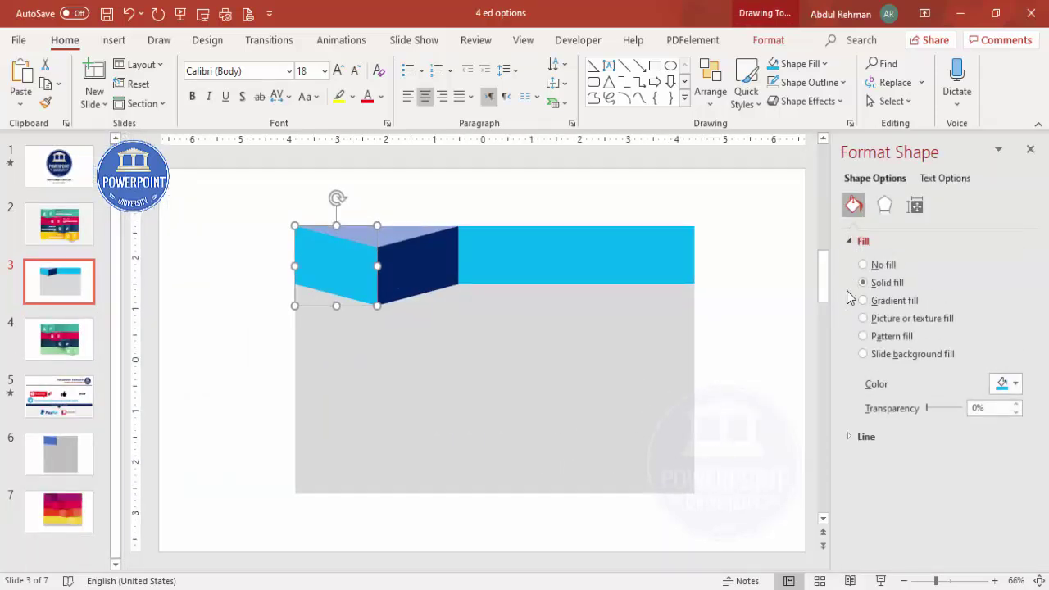
click(905, 308)
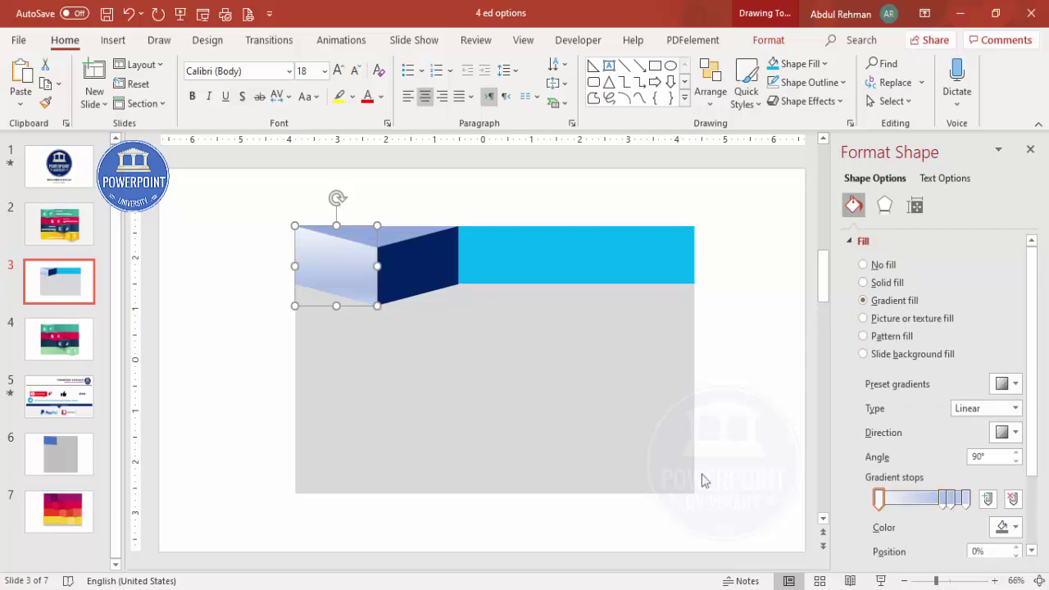
click(948, 498)
click(1012, 499)
click(1013, 498)
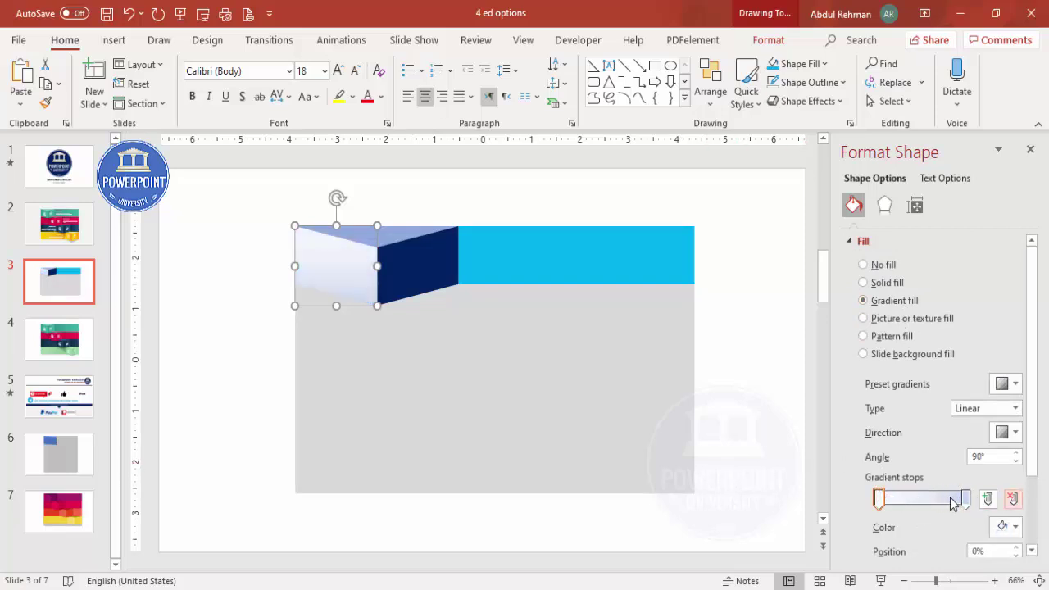
click(1006, 527)
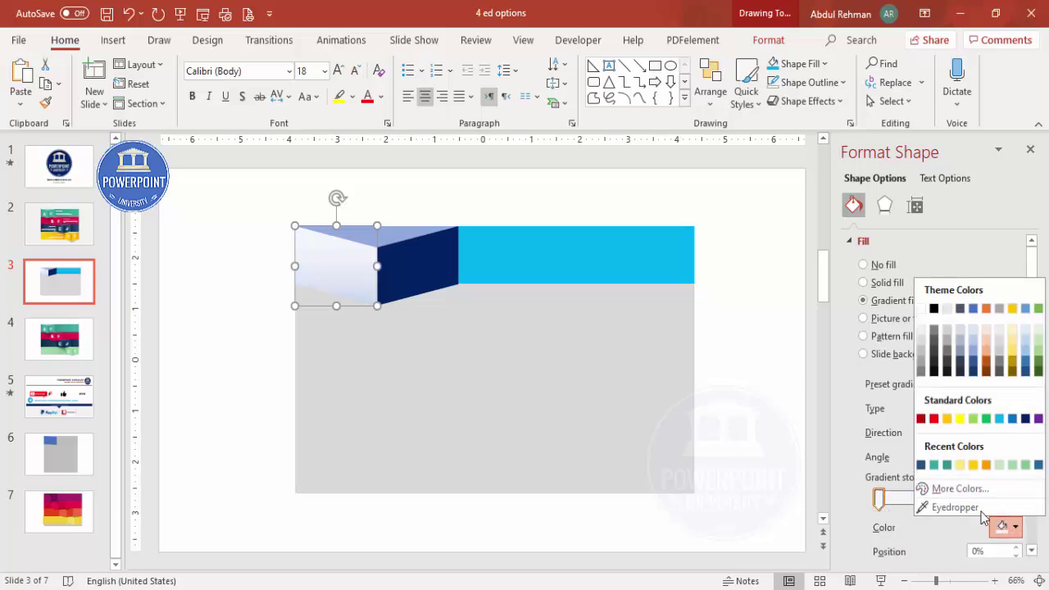
click(947, 464)
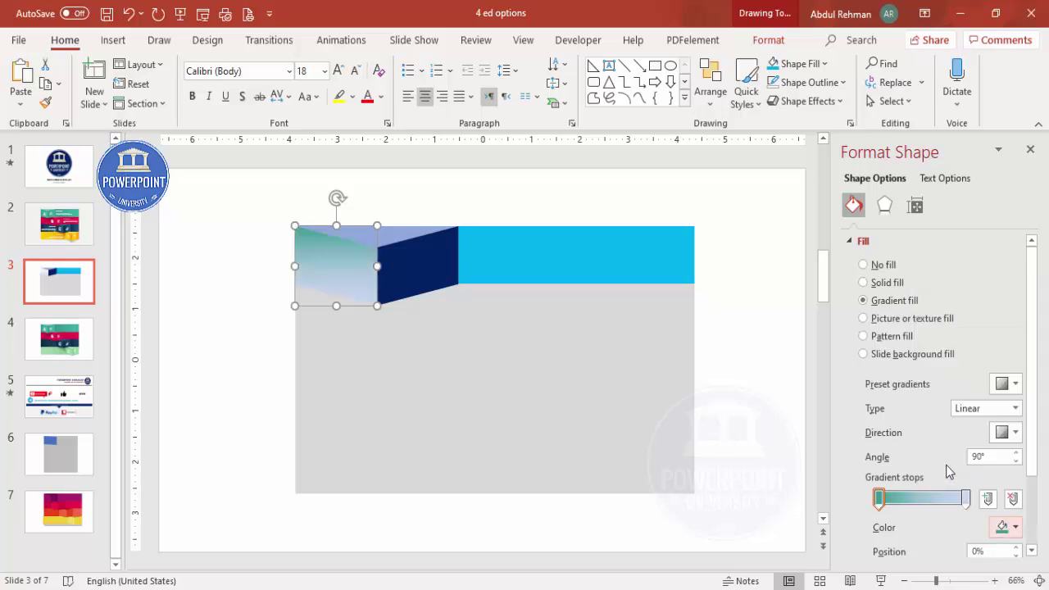
click(968, 500)
click(1007, 527)
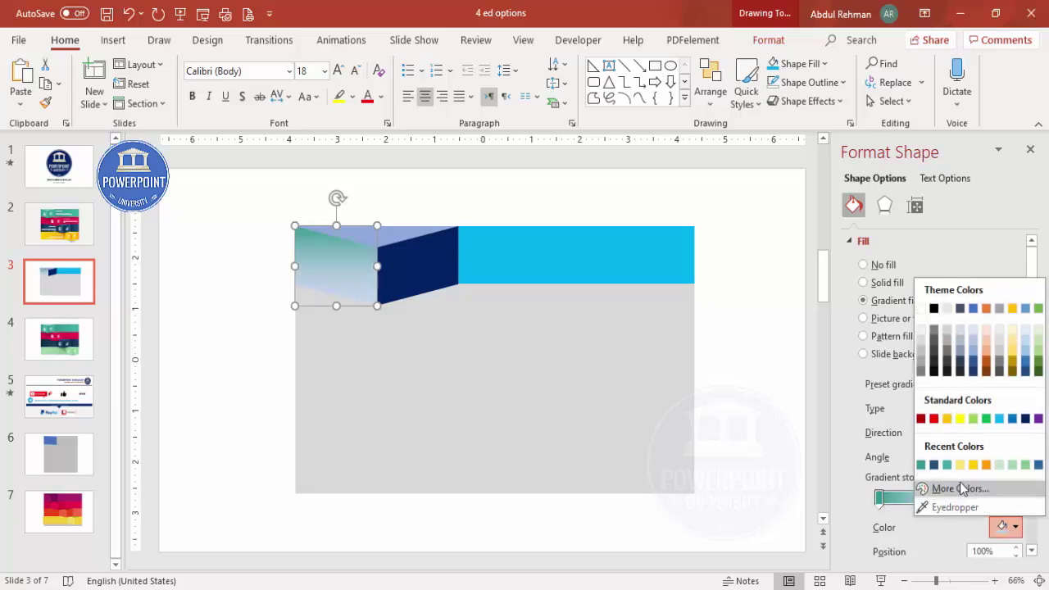
click(947, 465)
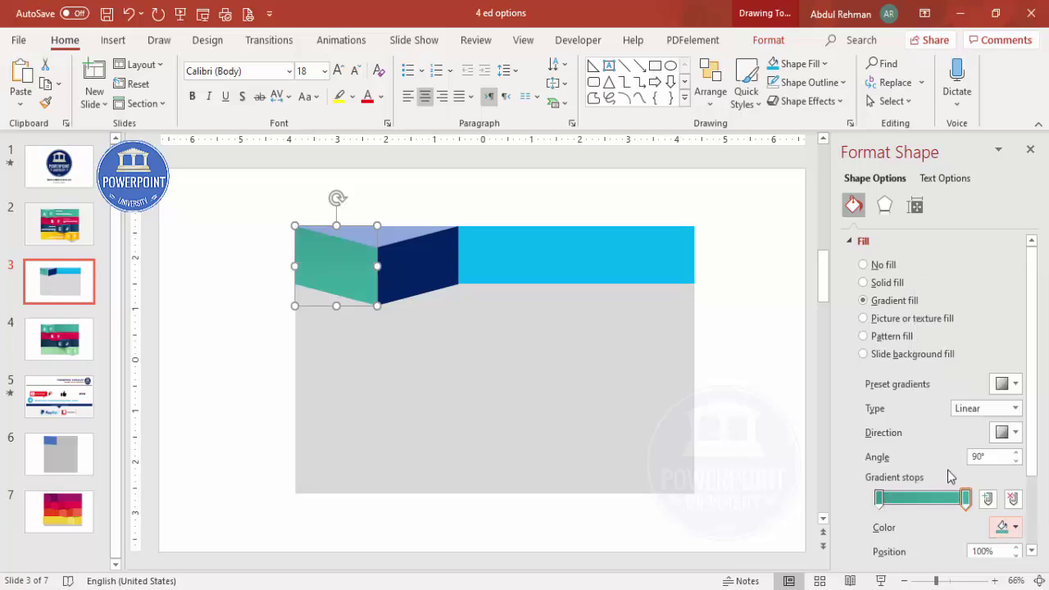
click(1016, 434)
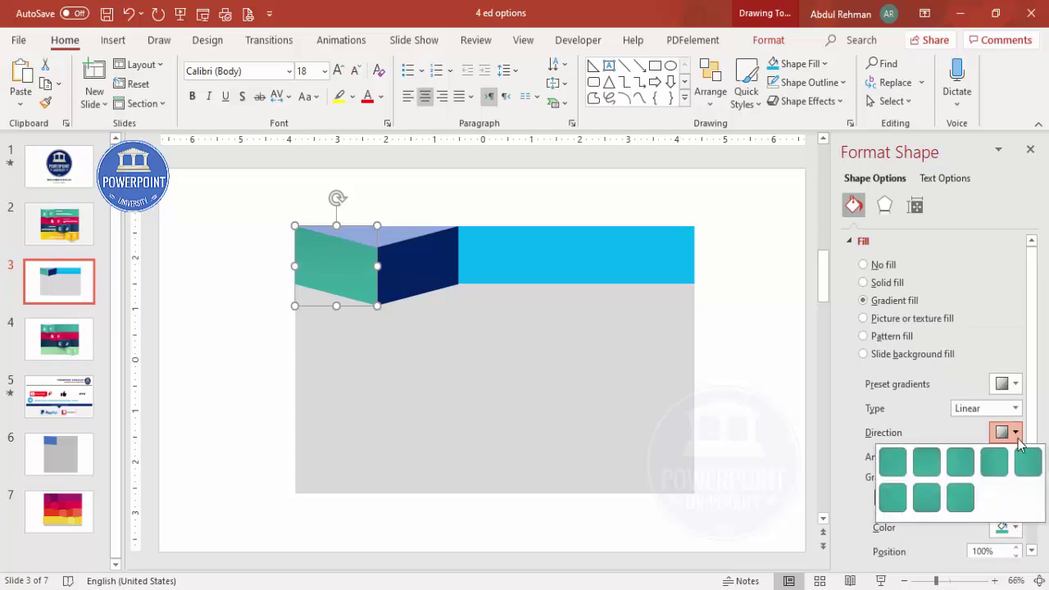
click(996, 464)
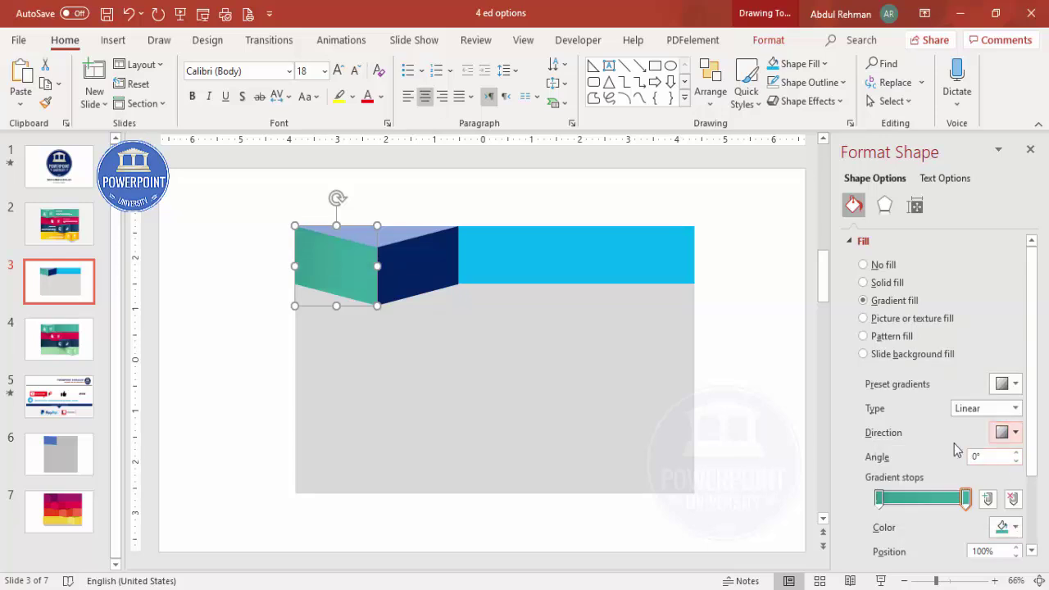
Apply the teal gradient to the dark-blue side face with Format Painter, set to Linear Left.
click(47, 102)
click(435, 264)
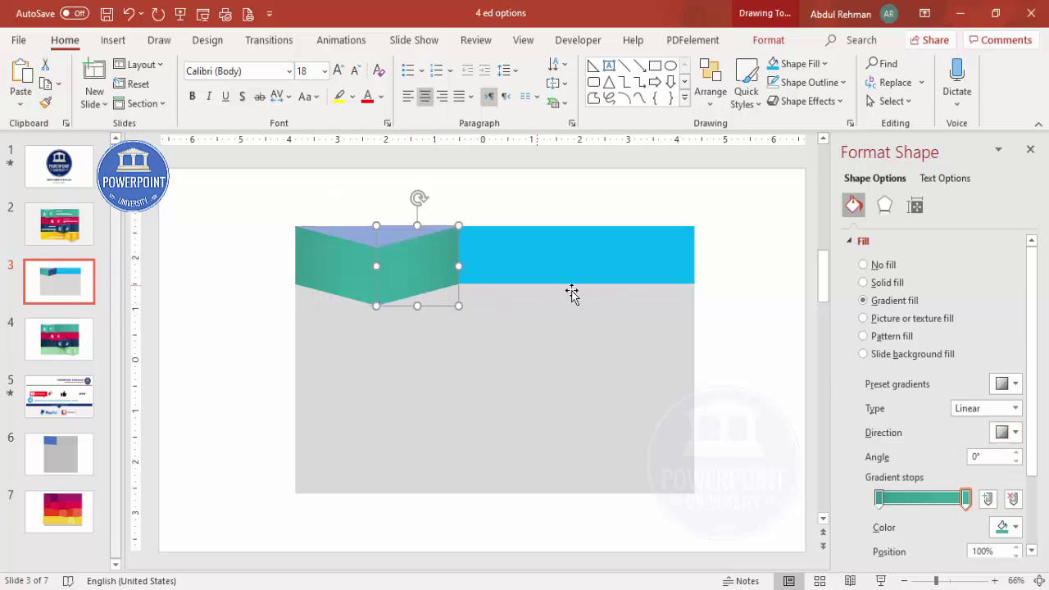
click(998, 440)
click(996, 463)
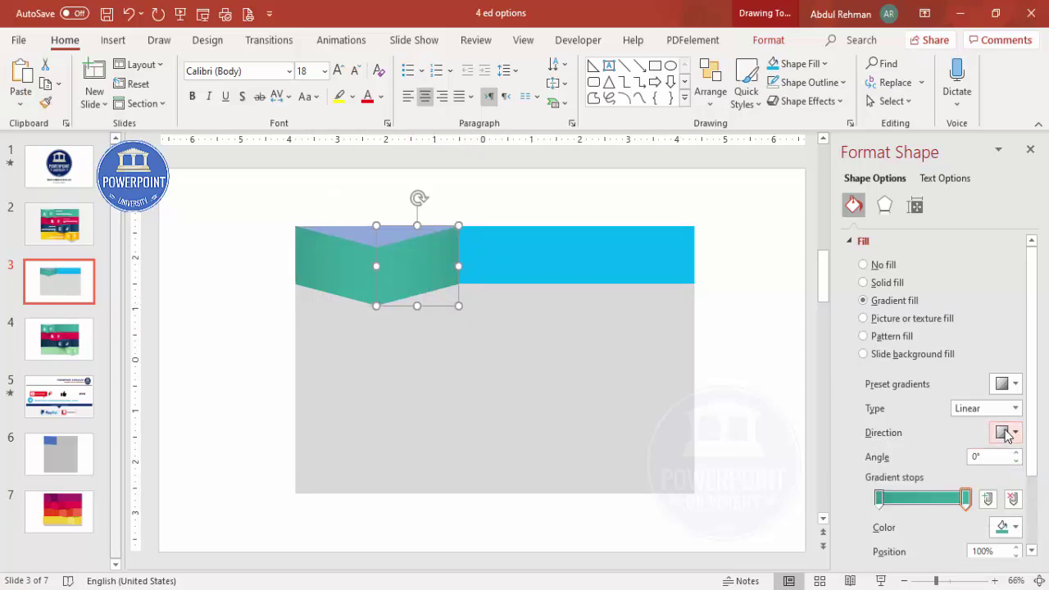
click(1007, 434)
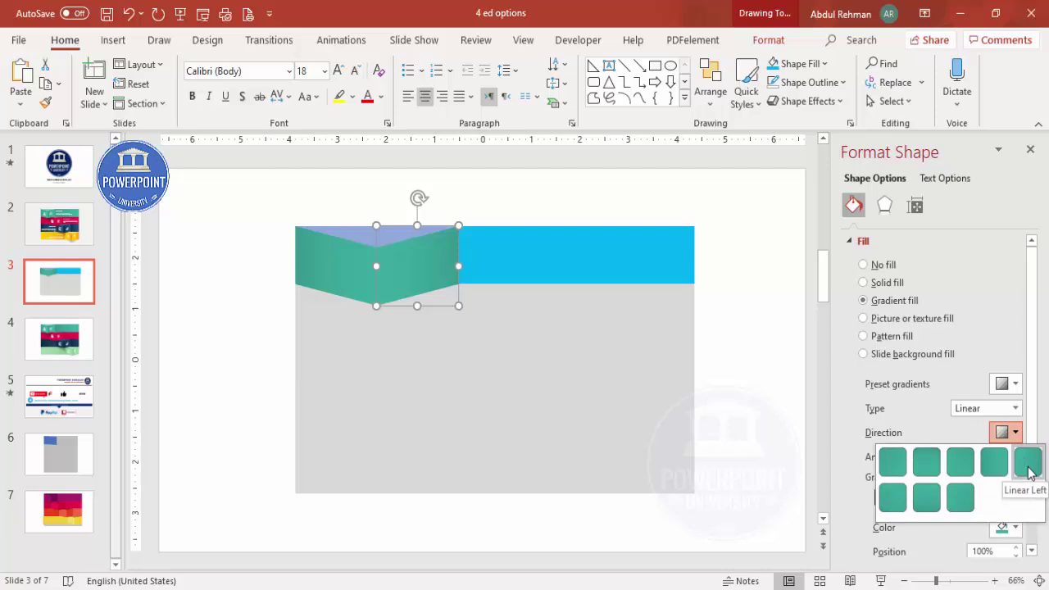
click(1028, 465)
click(248, 277)
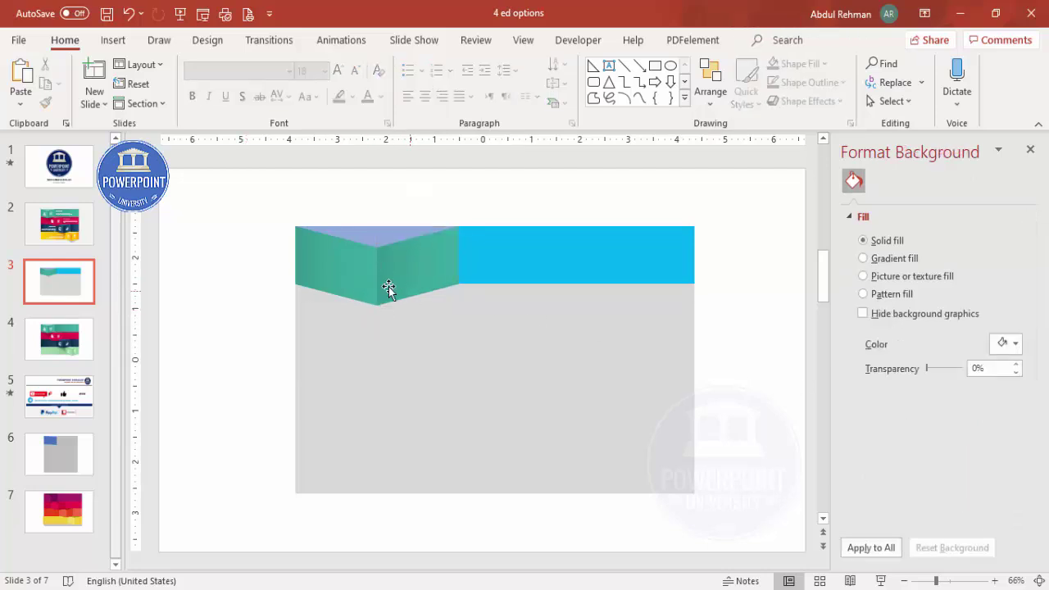
Give the long right band a teal linear gradient fill at 0°.
click(550, 259)
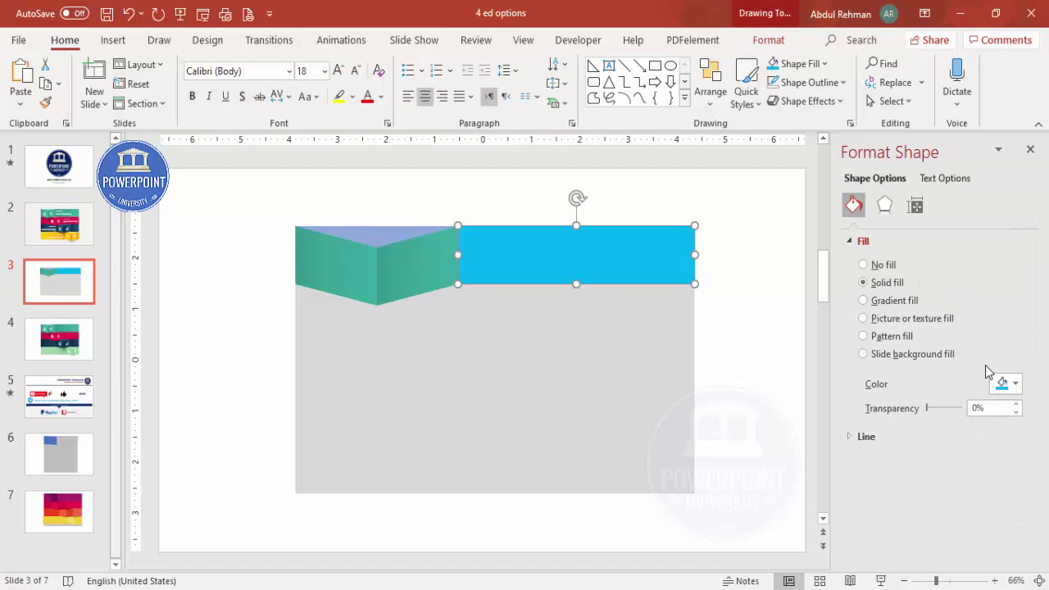
click(912, 303)
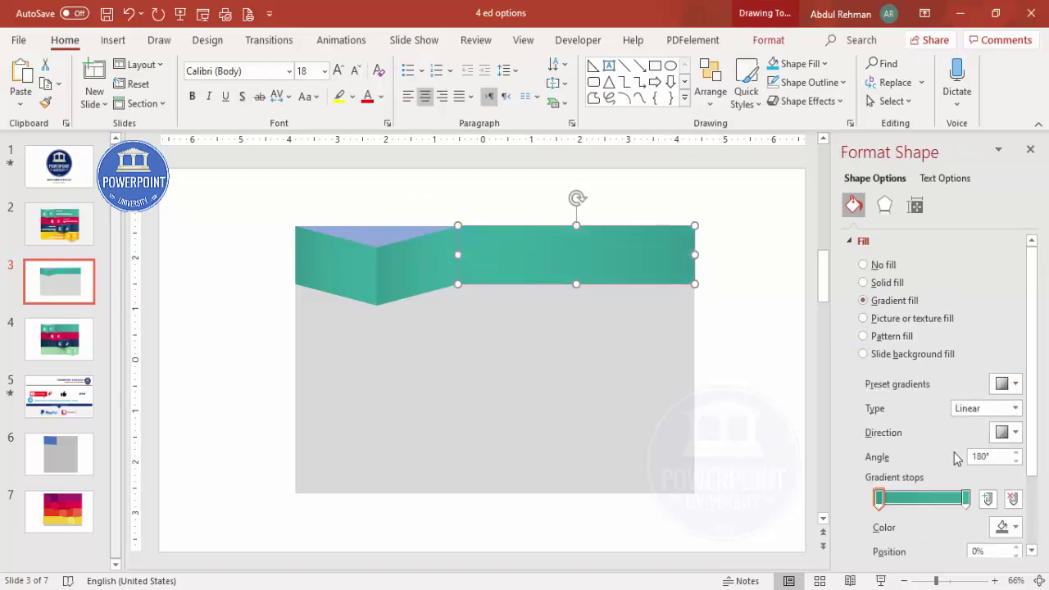
click(1009, 432)
click(1032, 465)
click(1005, 438)
click(994, 461)
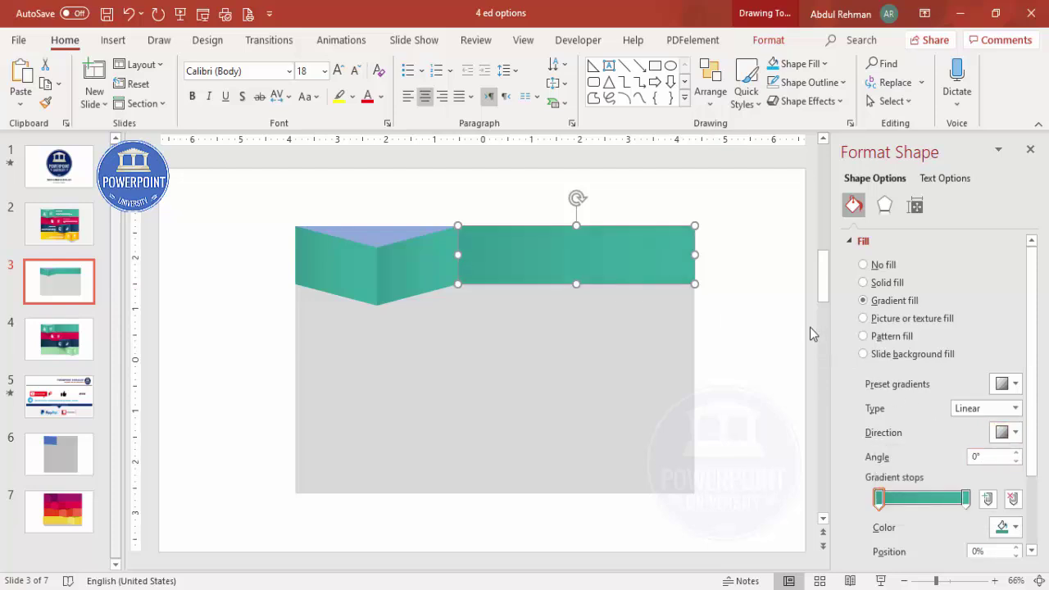
click(742, 308)
click(382, 231)
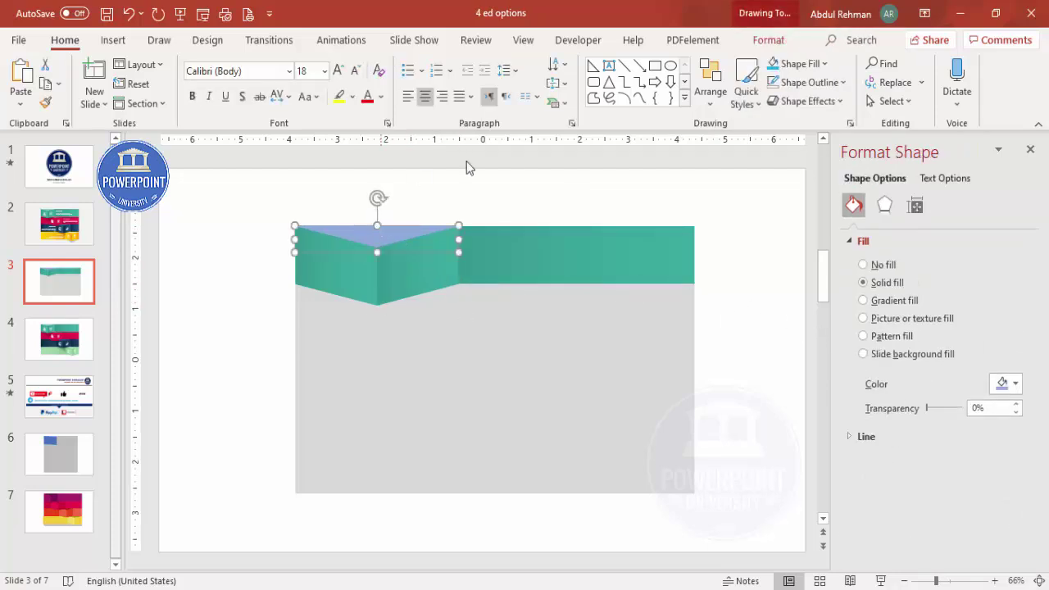
Fill the top triangle with the recent teal, then lighten it to RGB 89, 199, 189.
click(1005, 384)
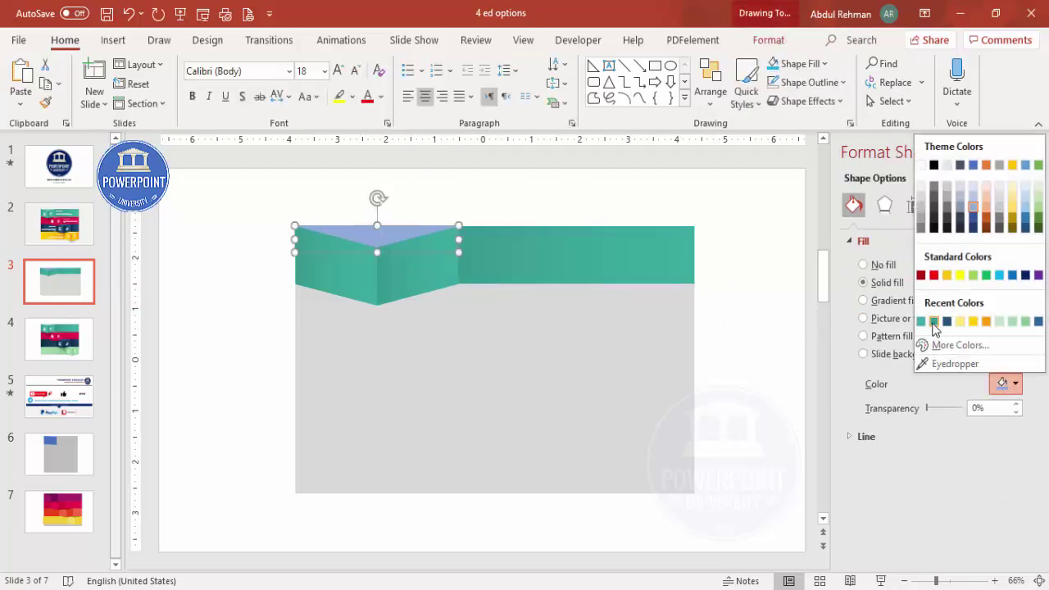
click(933, 321)
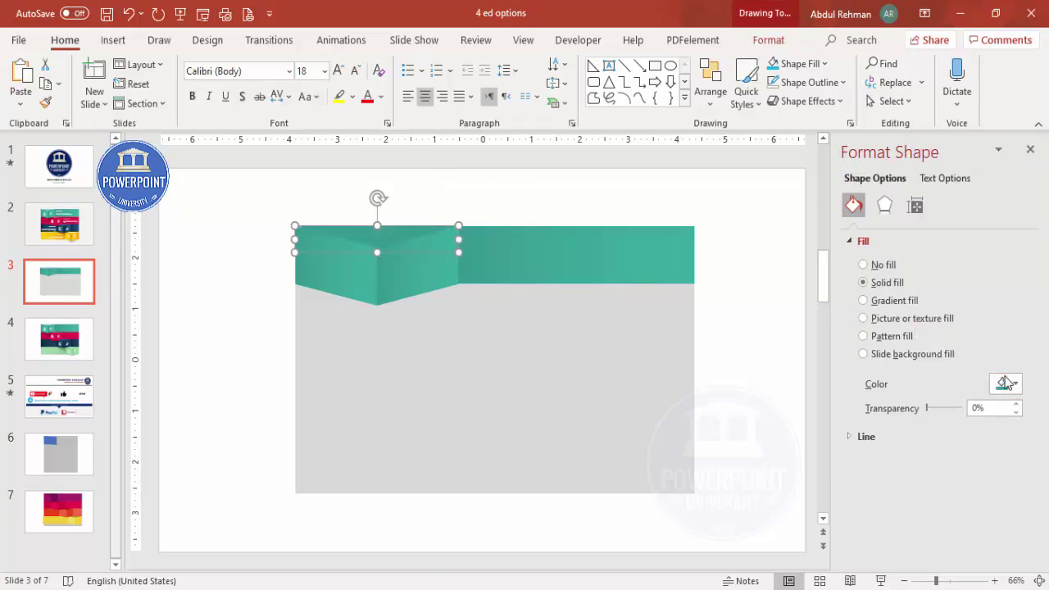
click(1005, 384)
click(927, 341)
drag(568, 256, 566, 237)
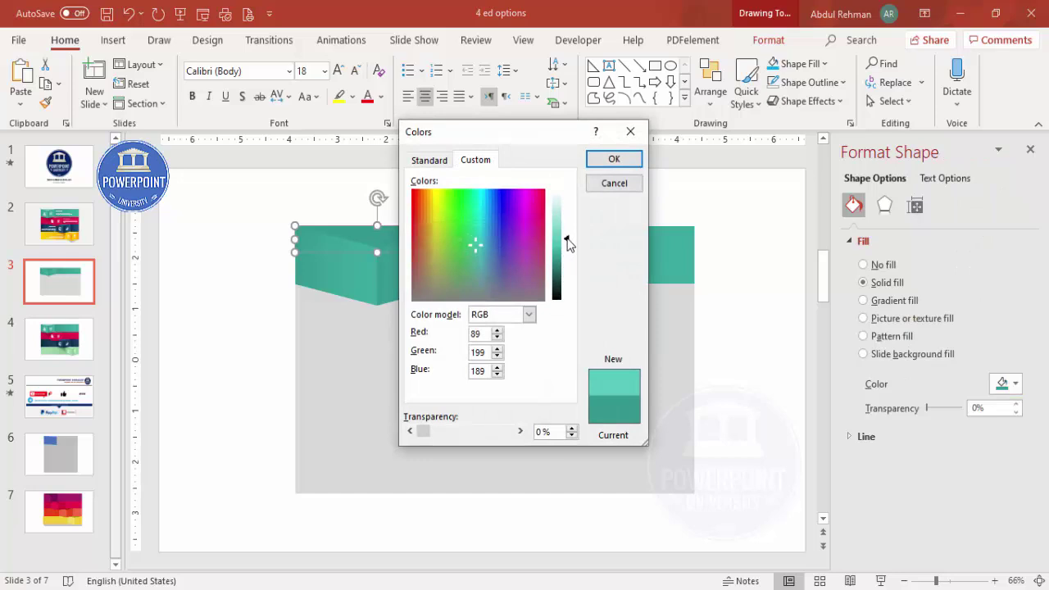
click(613, 159)
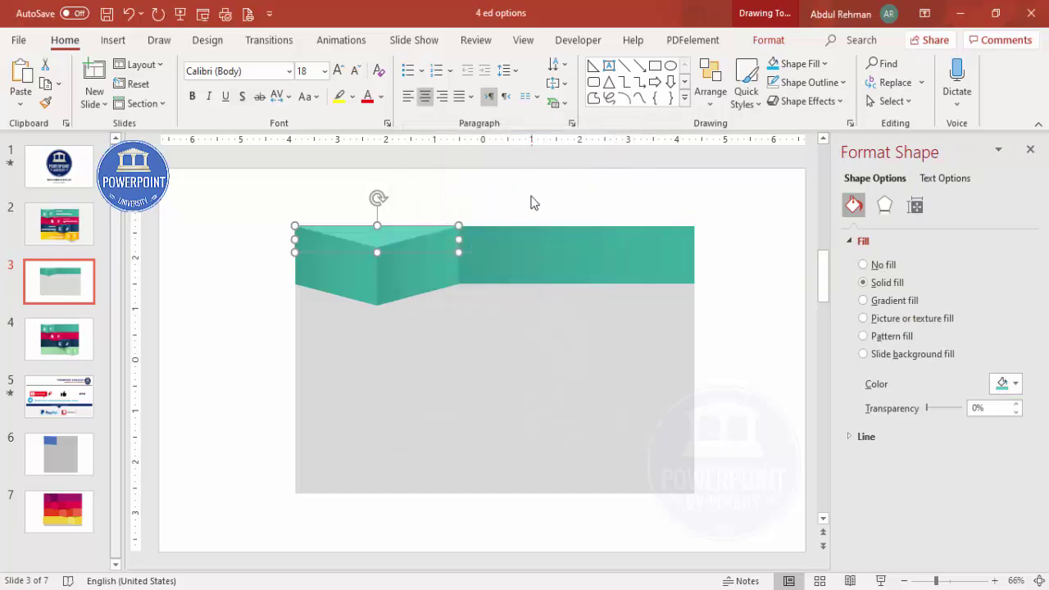
click(548, 211)
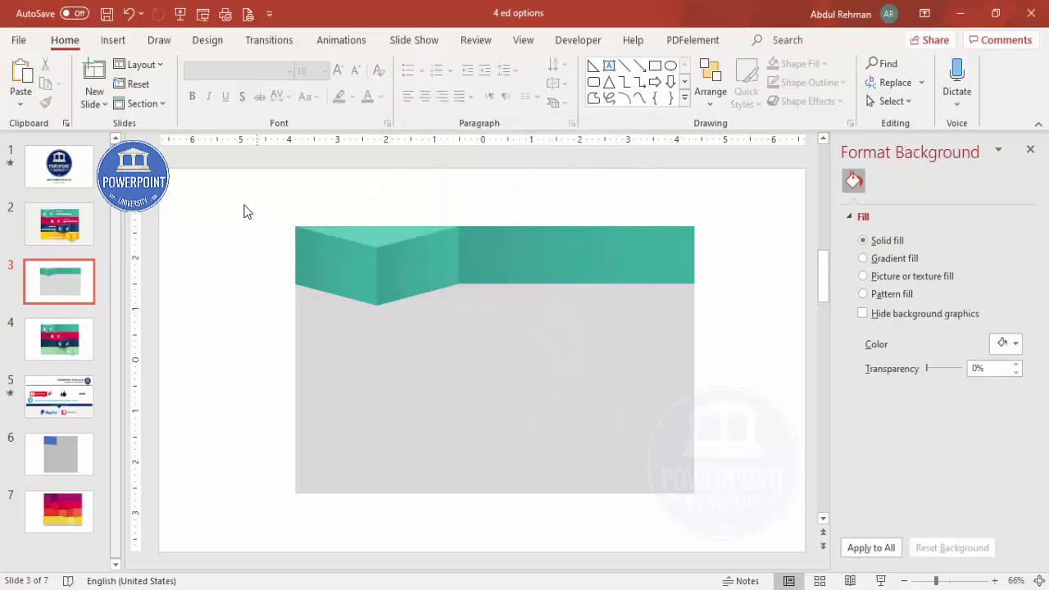